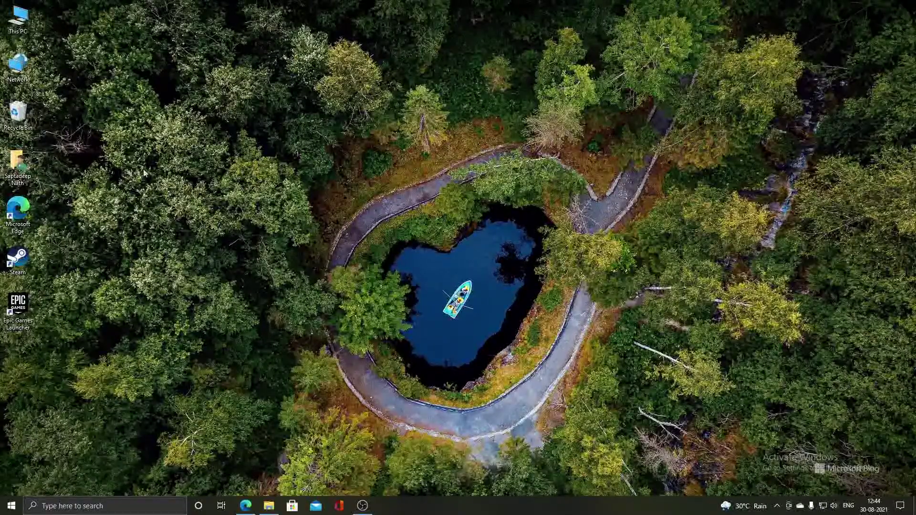
# - Run AutoRun.exe from the Rainbow Six BD-ROM drive as administrator
pyautogui.doubleClick(30, 33)
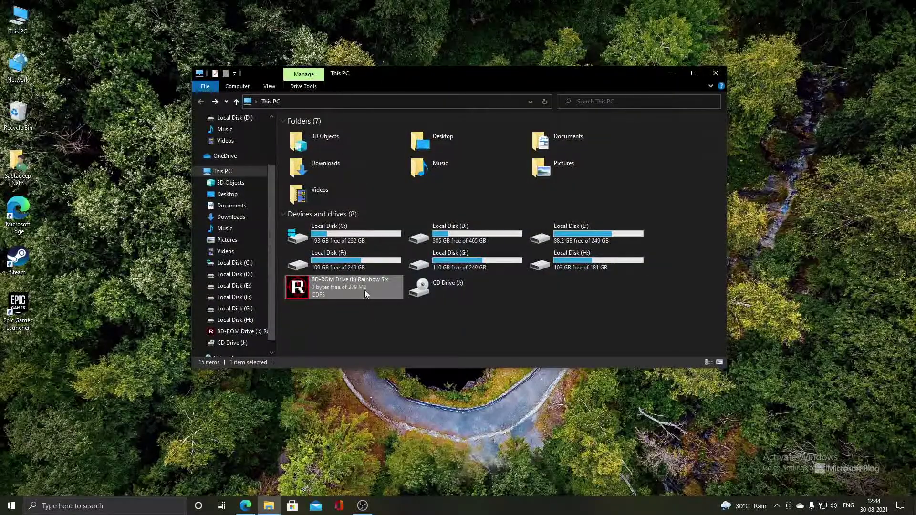
pyautogui.rightClick(366, 293)
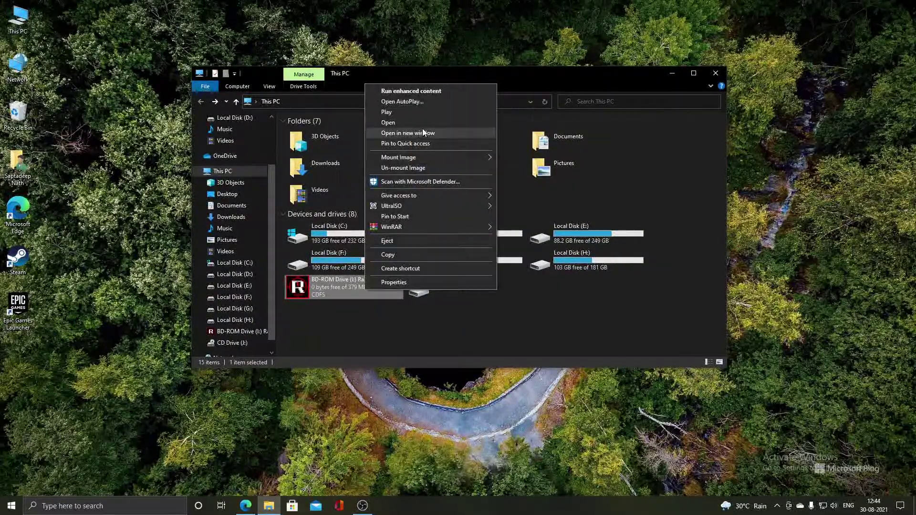
pyautogui.click(405, 122)
pyautogui.scroll(-3, 391, 295)
pyautogui.scroll(3, 304, 299)
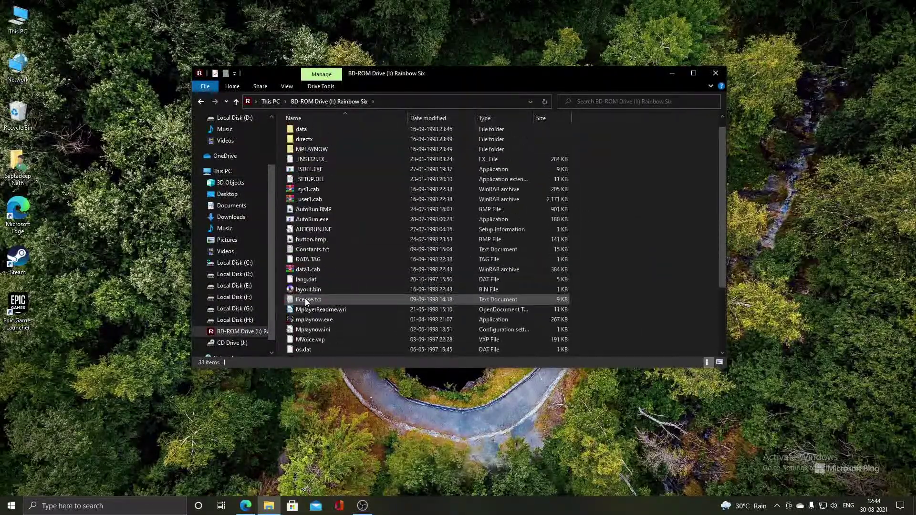
pyautogui.rightClick(313, 233)
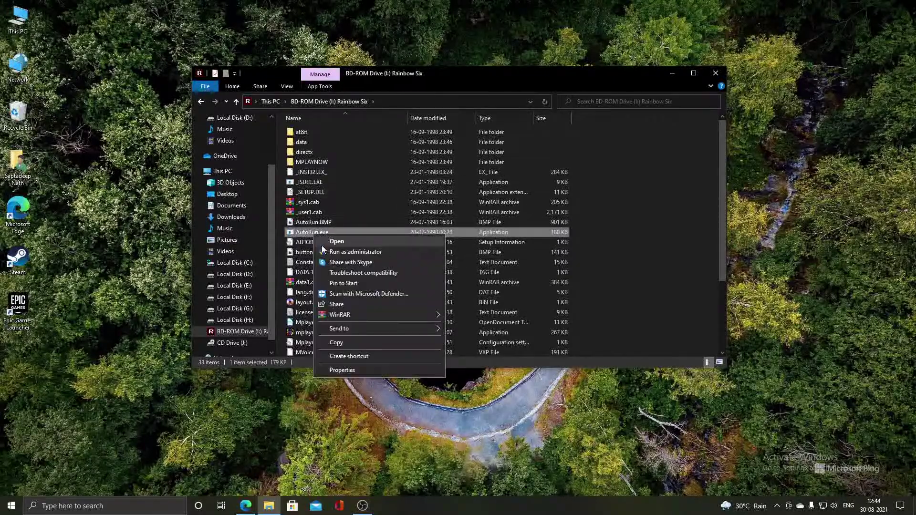
pyautogui.click(328, 253)
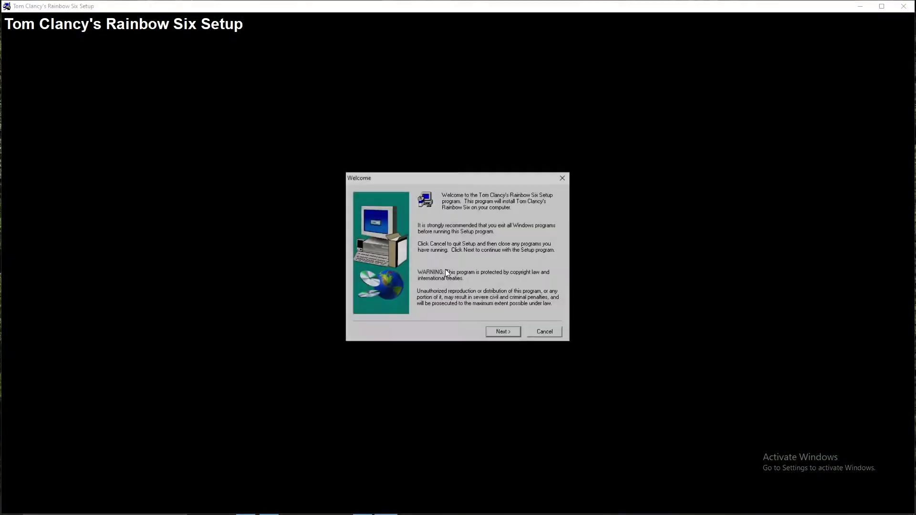
pyautogui.press('super')
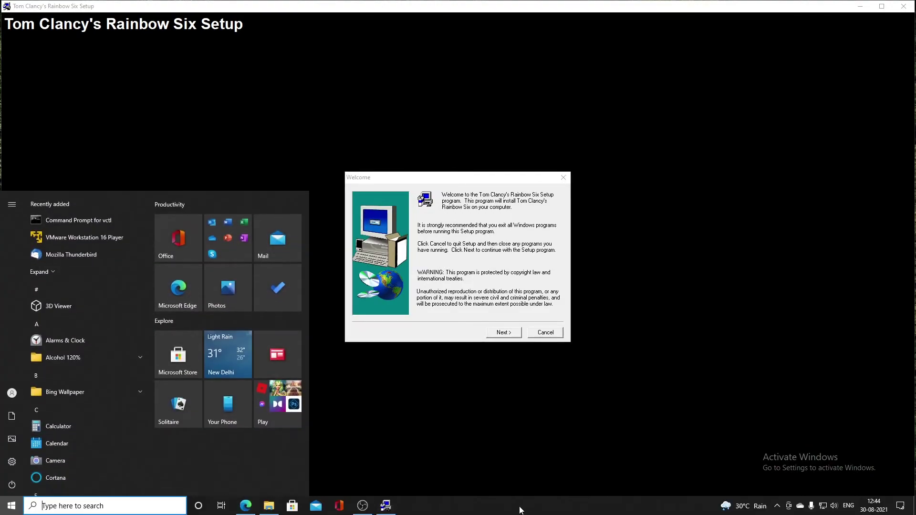
pyautogui.rightClick(515, 506)
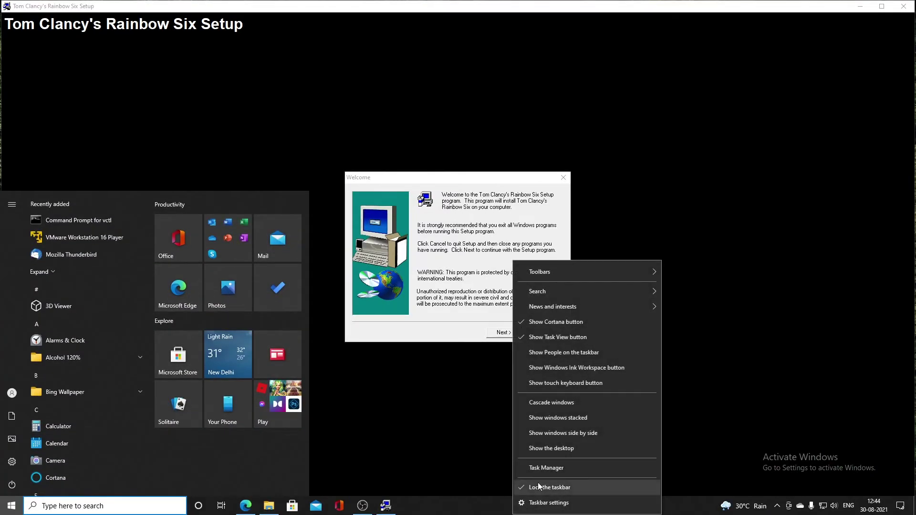
pyautogui.click(554, 467)
pyautogui.click(214, 81)
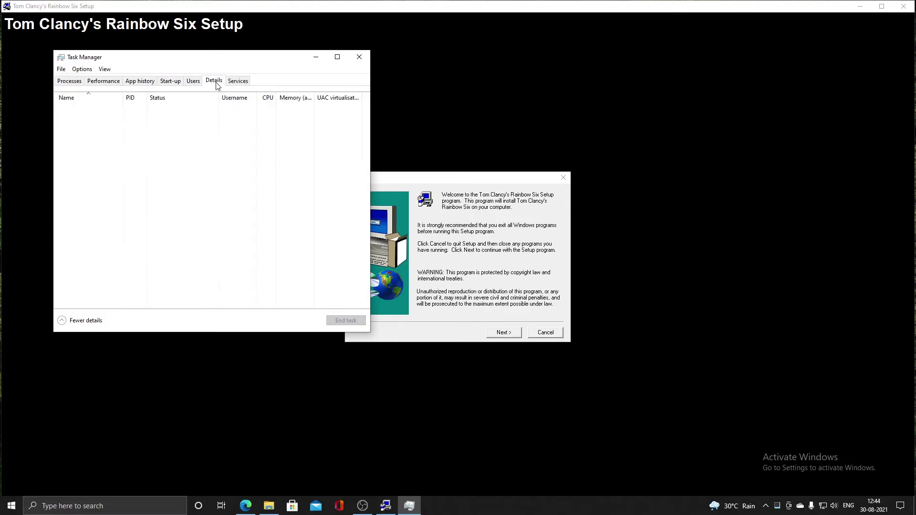
pyautogui.moveTo(365, 115); pyautogui.dragTo(366, 291)
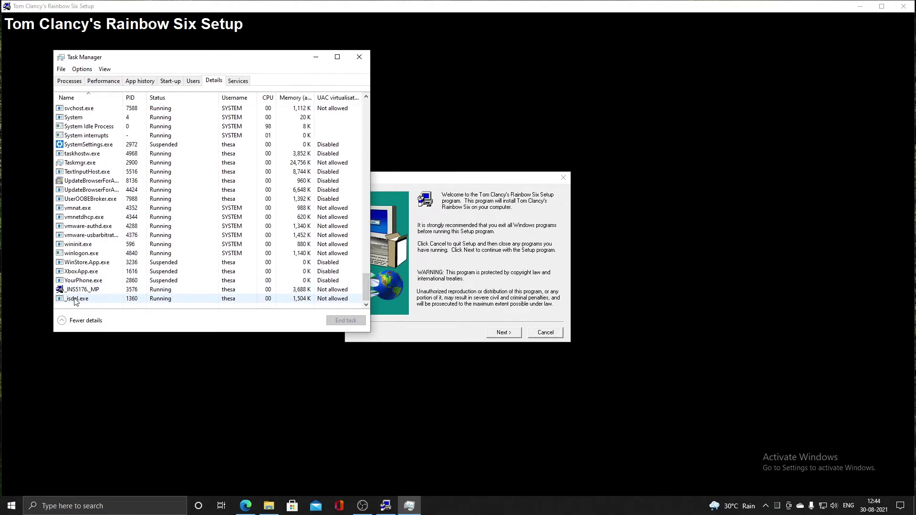
pyautogui.click(95, 293)
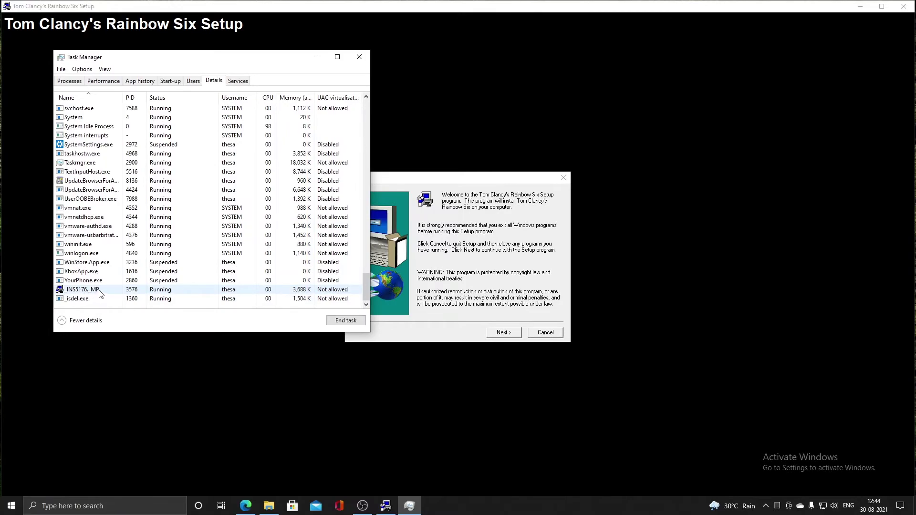
pyautogui.click(95, 292)
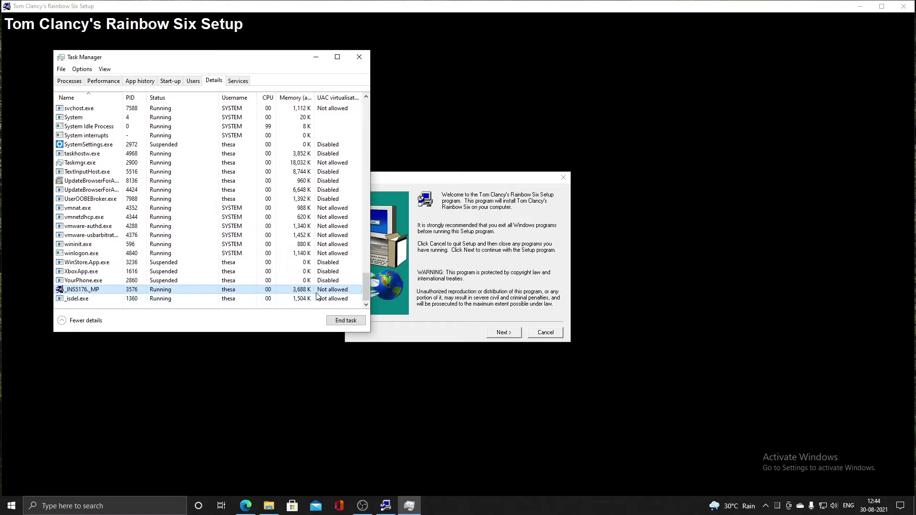
pyautogui.rightClick(109, 291)
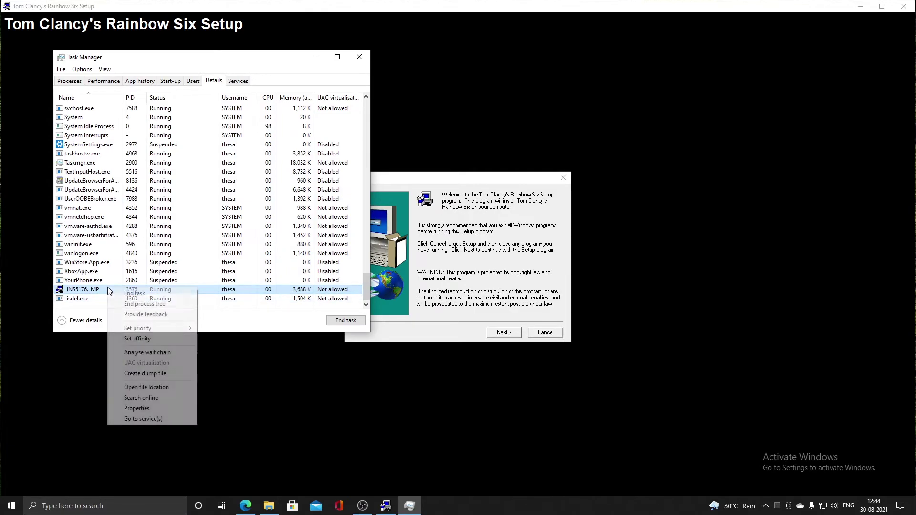
pyautogui.click(143, 353)
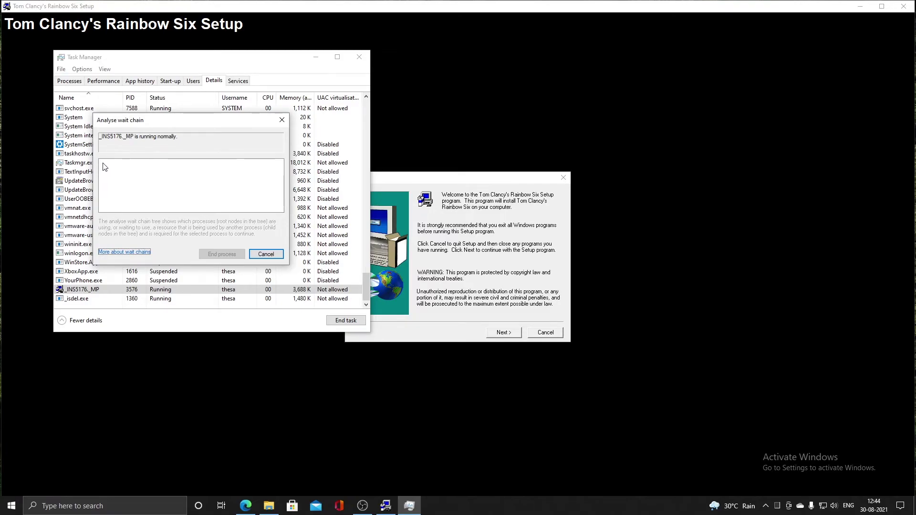
pyautogui.click(265, 254)
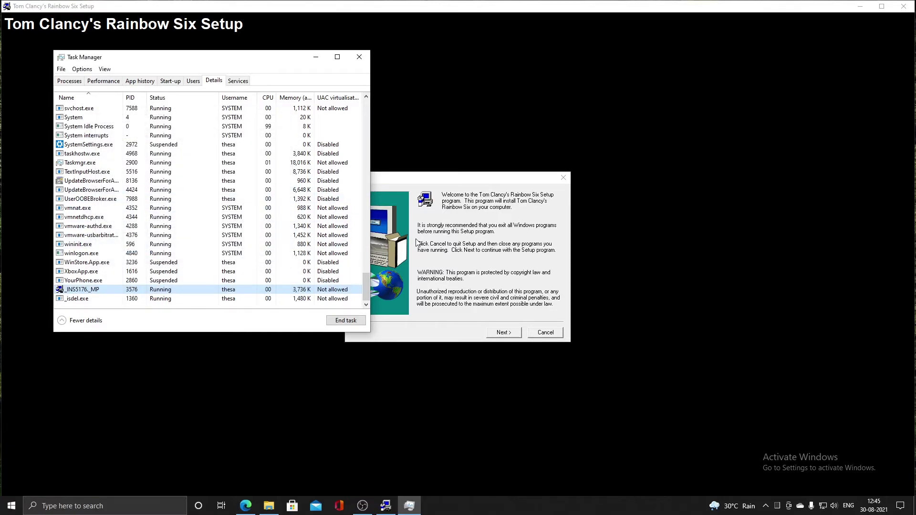
pyautogui.click(417, 242)
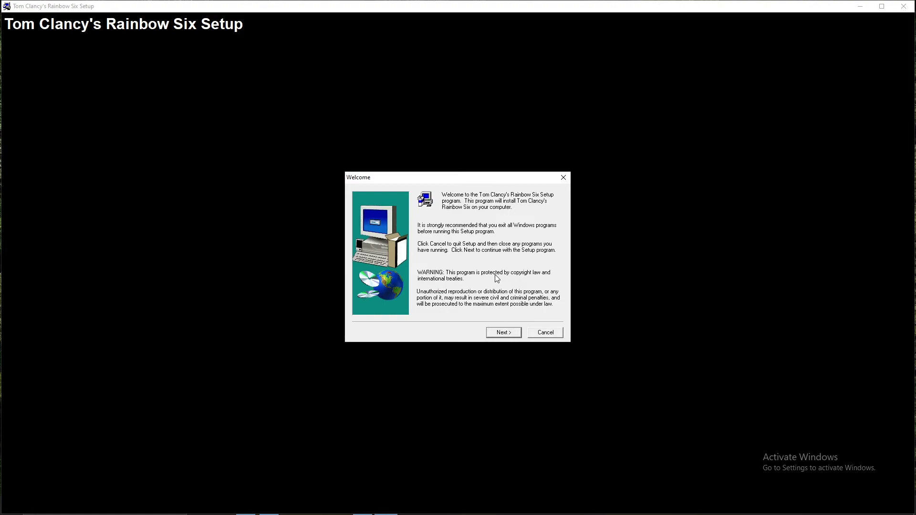
# - Accept the licence and change the install folder from C: to D:, creating it
pyautogui.click(501, 332)
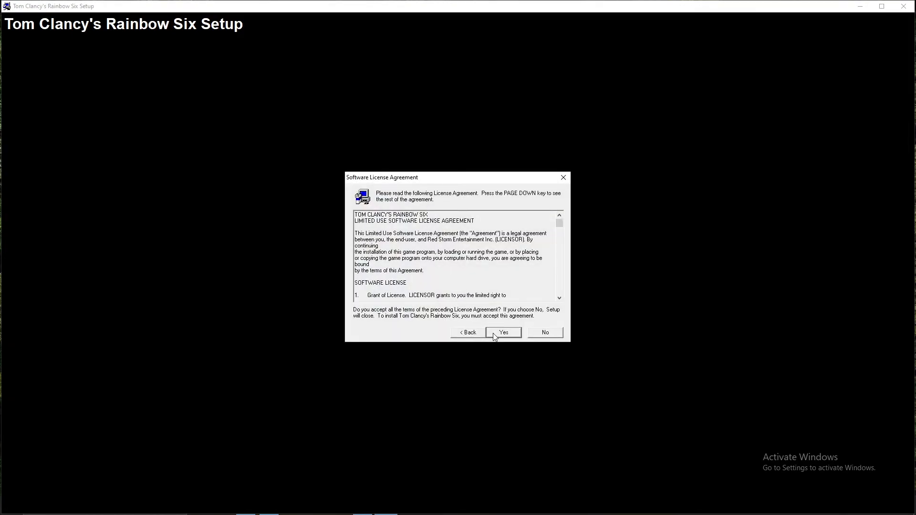
pyautogui.click(494, 335)
pyautogui.click(539, 305)
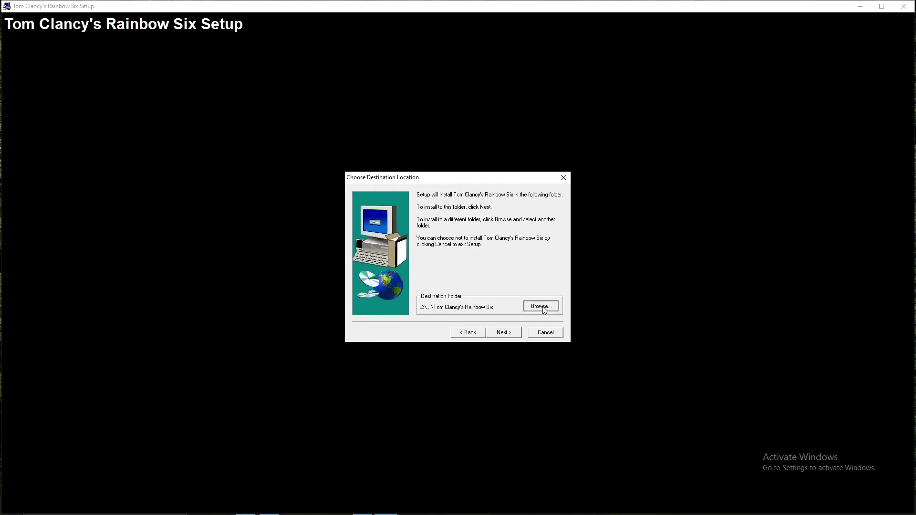
pyautogui.click(434, 229)
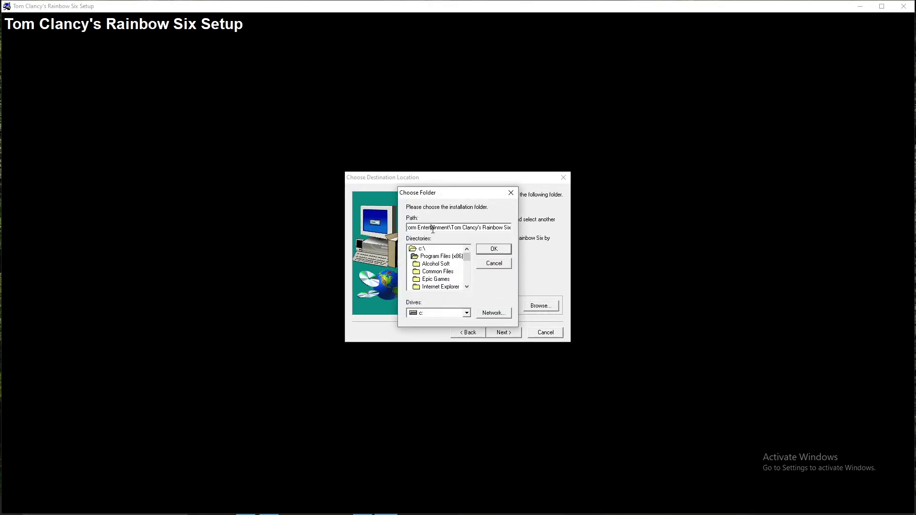
pyautogui.press('Left')
pyautogui.press('Left')
pyautogui.press('Left')
pyautogui.press('Left')
pyautogui.press('Left')
pyautogui.press('Left')
pyautogui.press('Left')
pyautogui.press('Left')
pyautogui.press('Left')
pyautogui.press('Left')
pyautogui.press('Left')
pyautogui.press('Left')
pyautogui.press('Left')
pyautogui.press('Left')
pyautogui.press('Left')
pyautogui.press('Left')
pyautogui.press('Left')
pyautogui.press('Left')
pyautogui.press('Left')
pyautogui.press('Left')
pyautogui.press('Delete')
pyautogui.press('Delete')
pyautogui.write('D:')
pyautogui.click(495, 251)
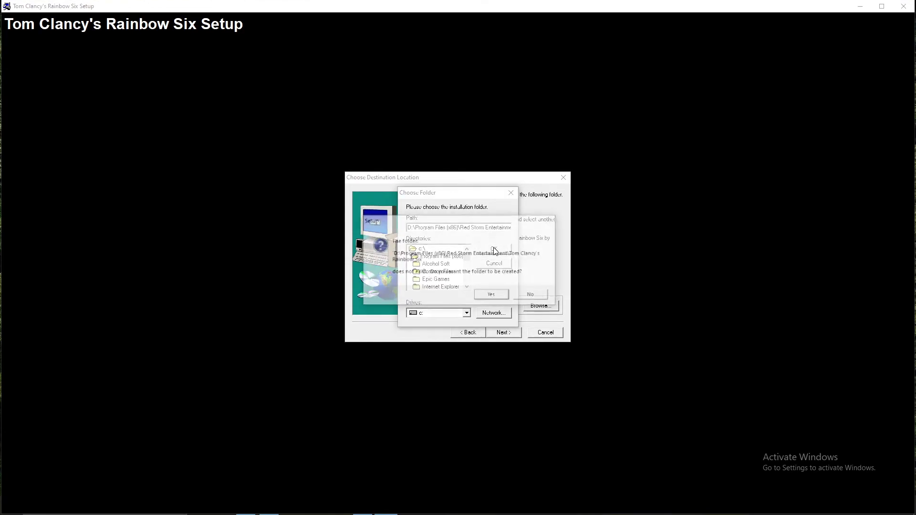
pyautogui.click(498, 298)
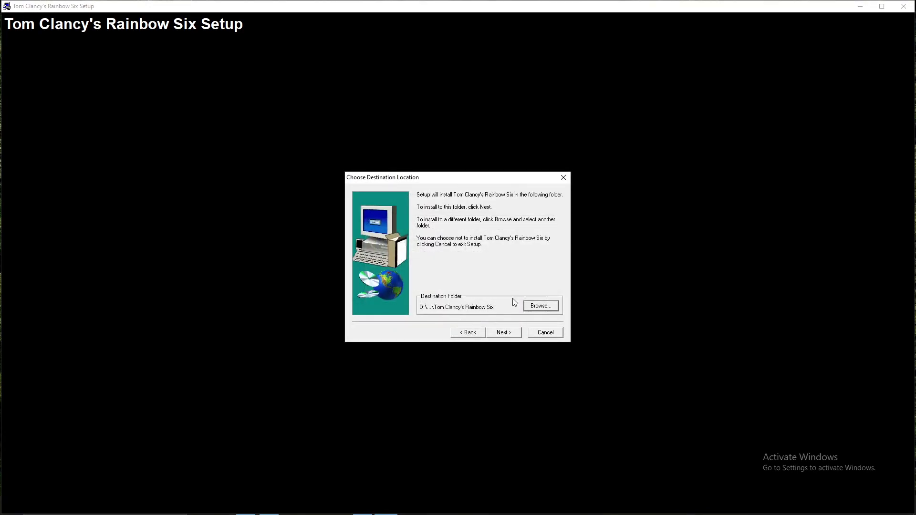
# - Keep the Full - 425 MB install and run setup through to completion
pyautogui.click(507, 333)
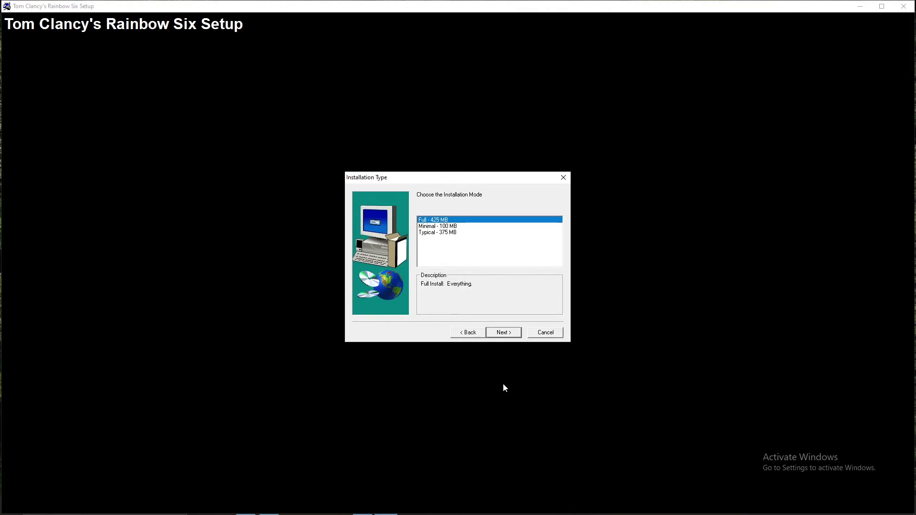
pyautogui.click(504, 332)
pyautogui.click(504, 331)
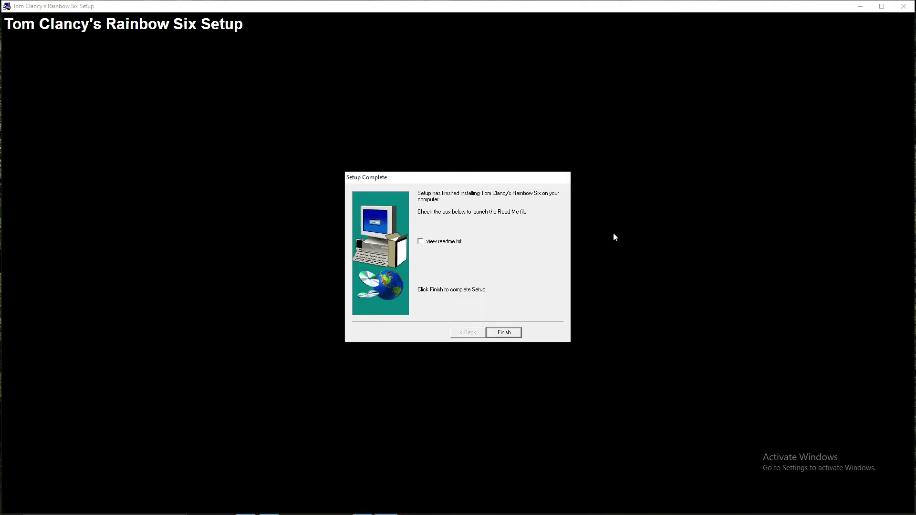
pyautogui.click(504, 332)
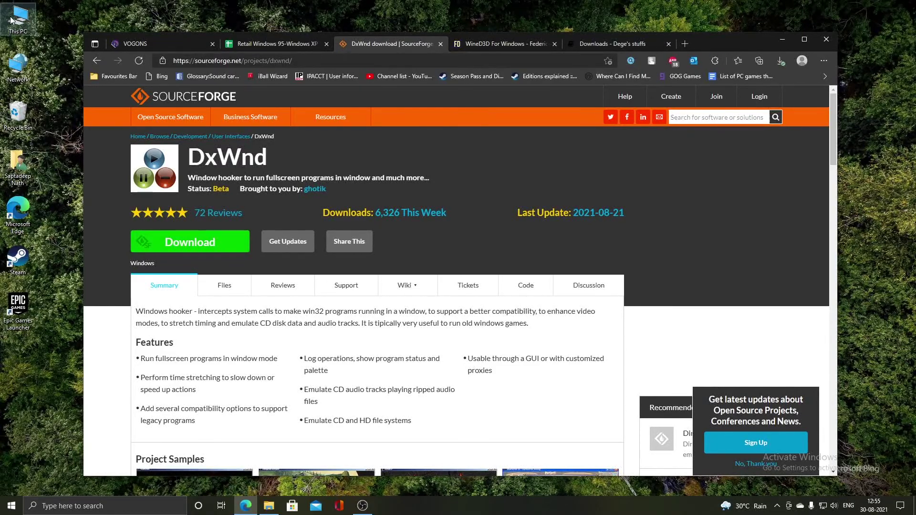
# - Open the Downloads folder through This PC on the desktop
pyautogui.doubleClick(18, 19)
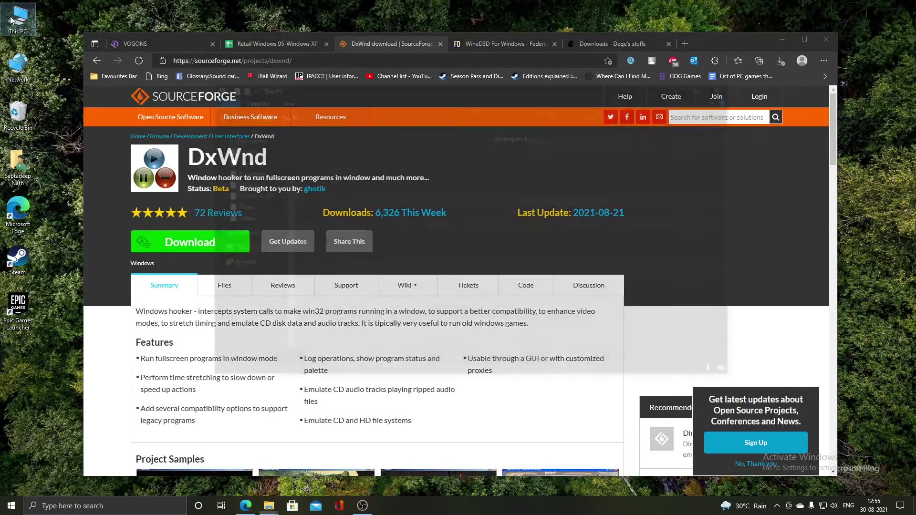
pyautogui.click(363, 180)
pyautogui.doubleClick(363, 179)
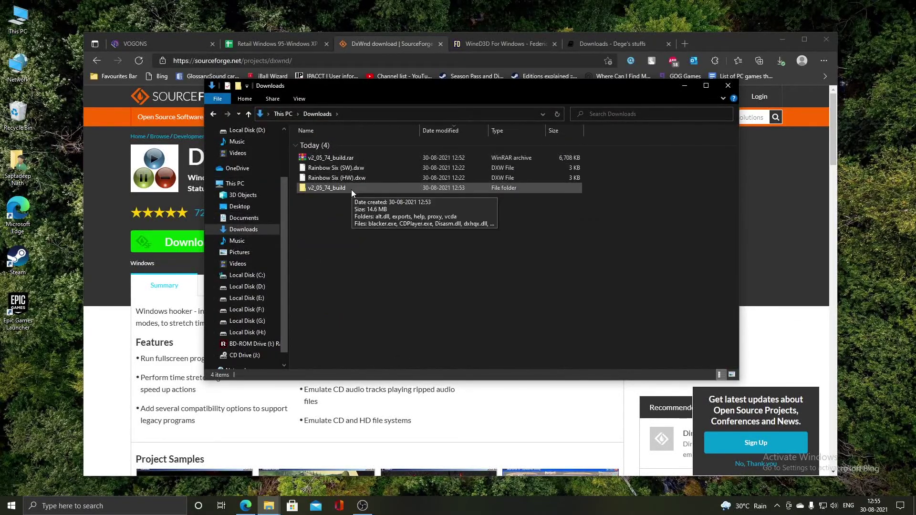
# - Run dxwnd.exe from the v2_05_74_build folder as administrator
pyautogui.doubleClick(351, 190)
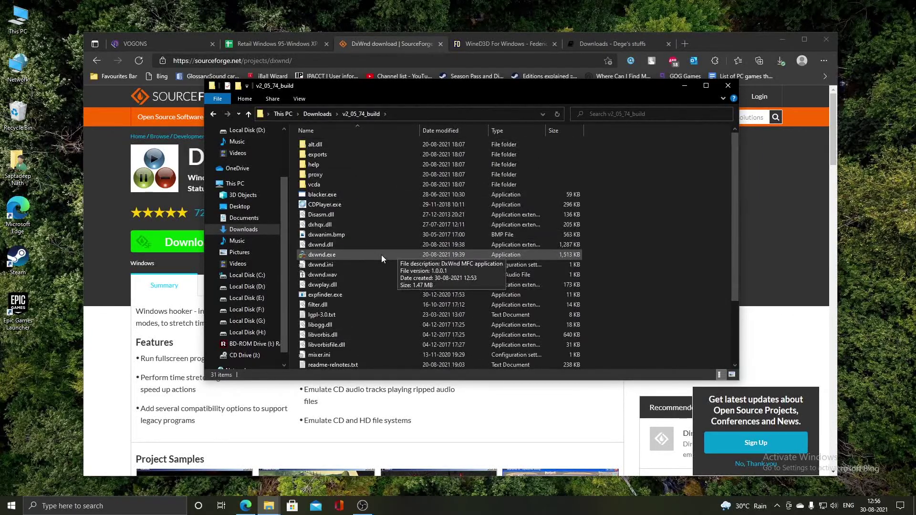
pyautogui.rightClick(382, 254)
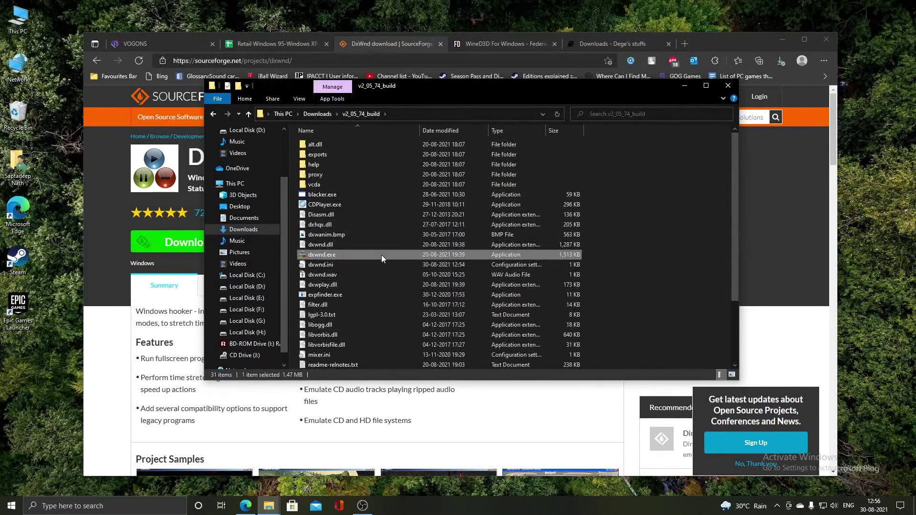
pyautogui.click(411, 274)
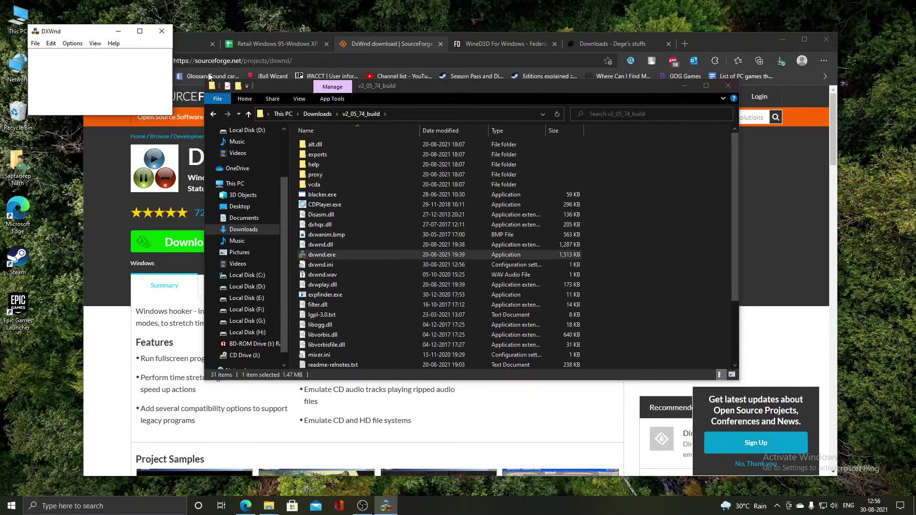
pyautogui.click(35, 44)
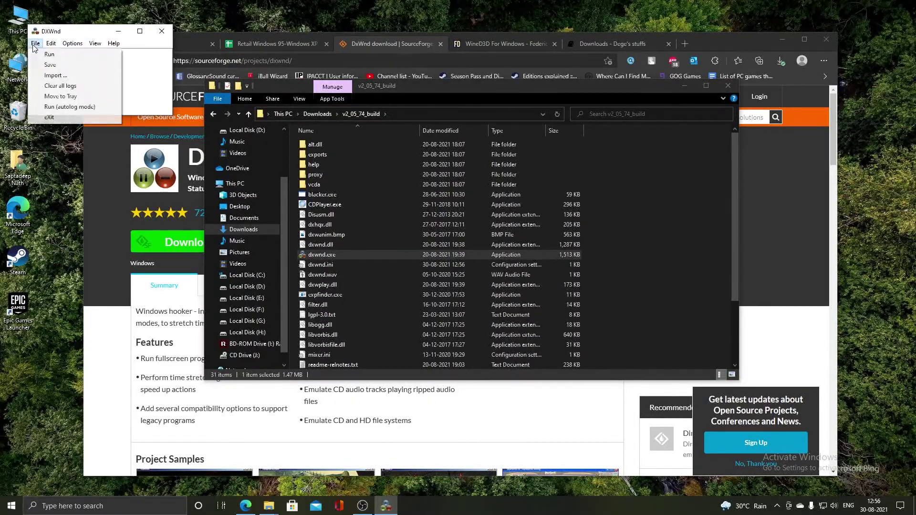
# - Import Rainbow Six (SW).dxw from Downloads and select the new entry
pyautogui.click(61, 77)
pyautogui.click(622, 143)
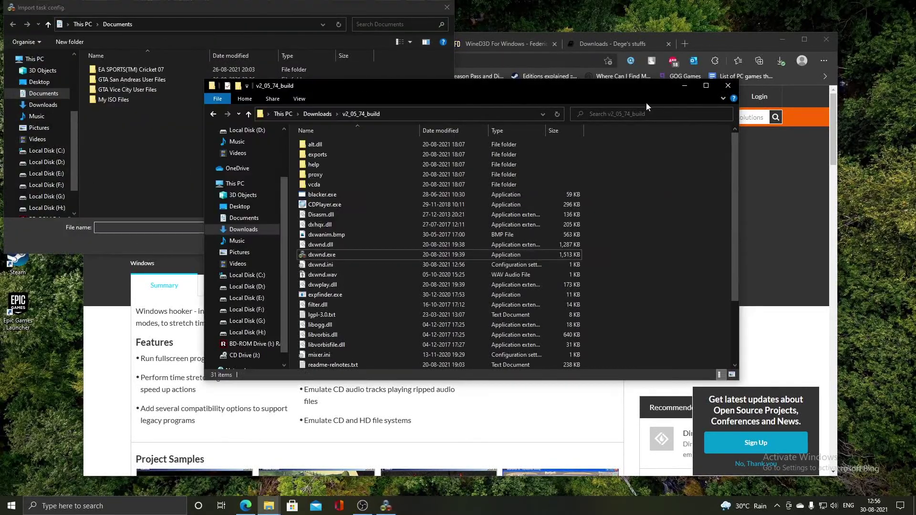
pyautogui.click(730, 45)
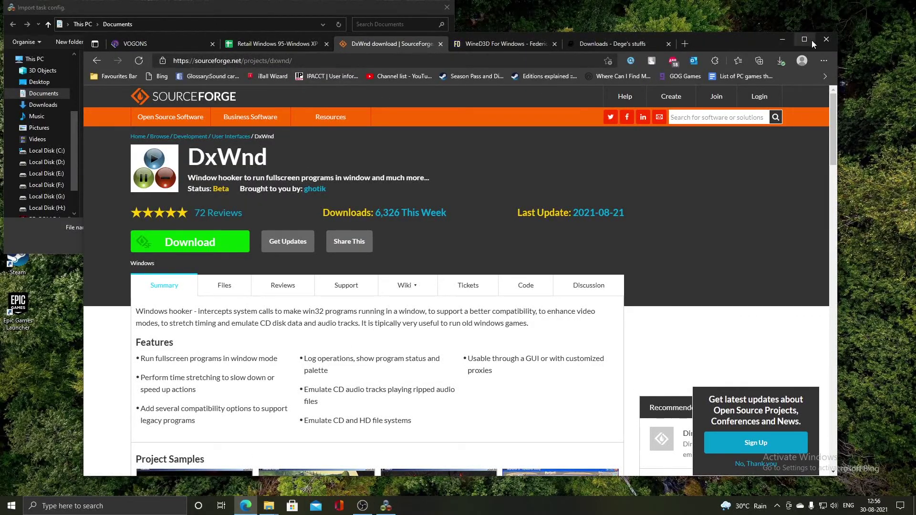
pyautogui.click(780, 40)
pyautogui.click(43, 104)
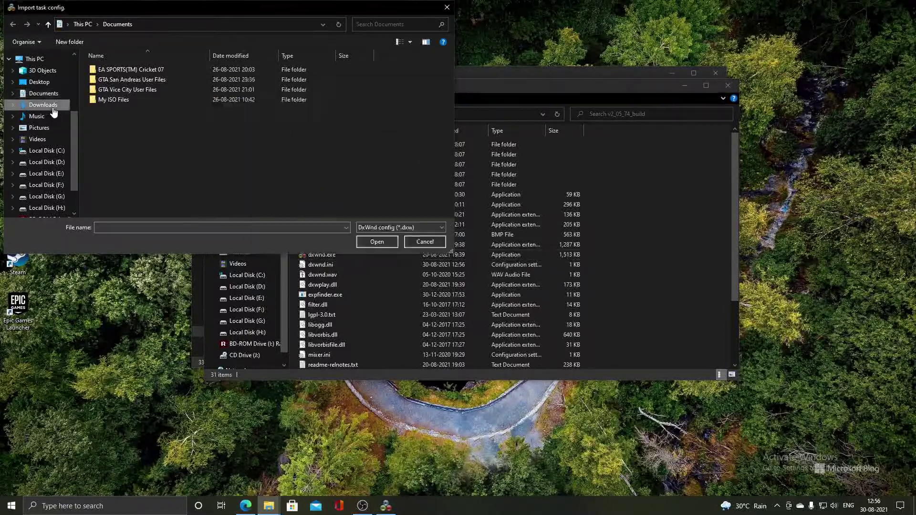
pyautogui.click(130, 93)
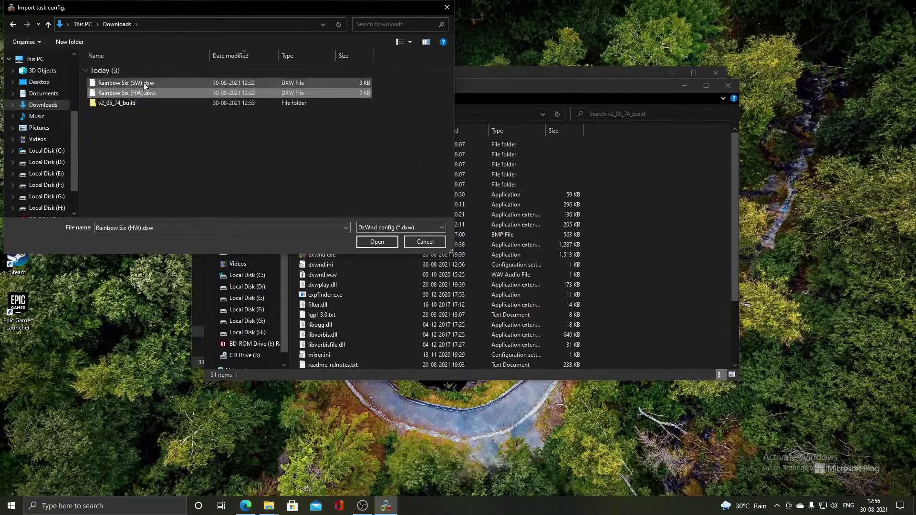
pyautogui.click(144, 84)
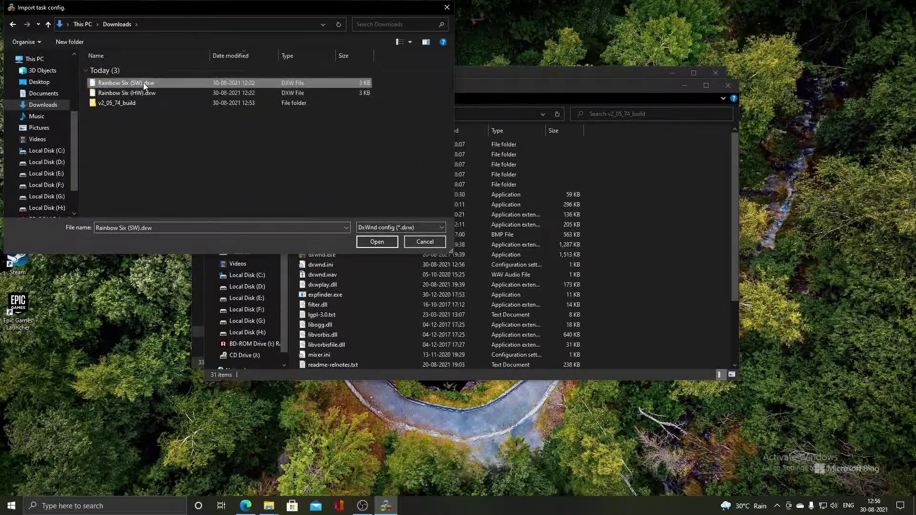
pyautogui.click(203, 94)
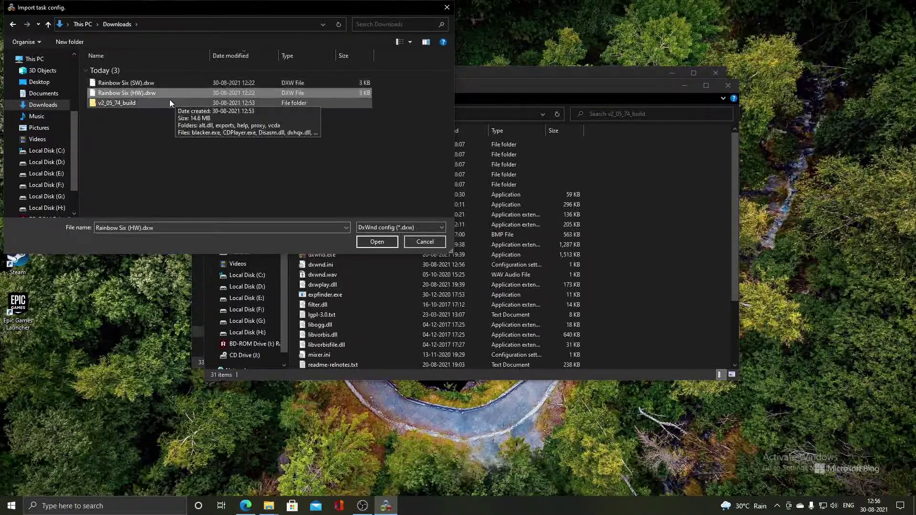
pyautogui.click(138, 82)
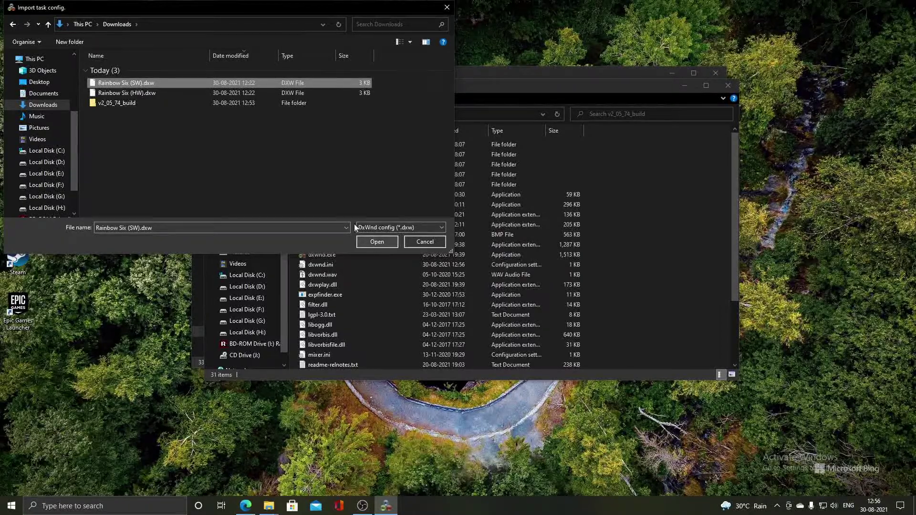
pyautogui.click(371, 242)
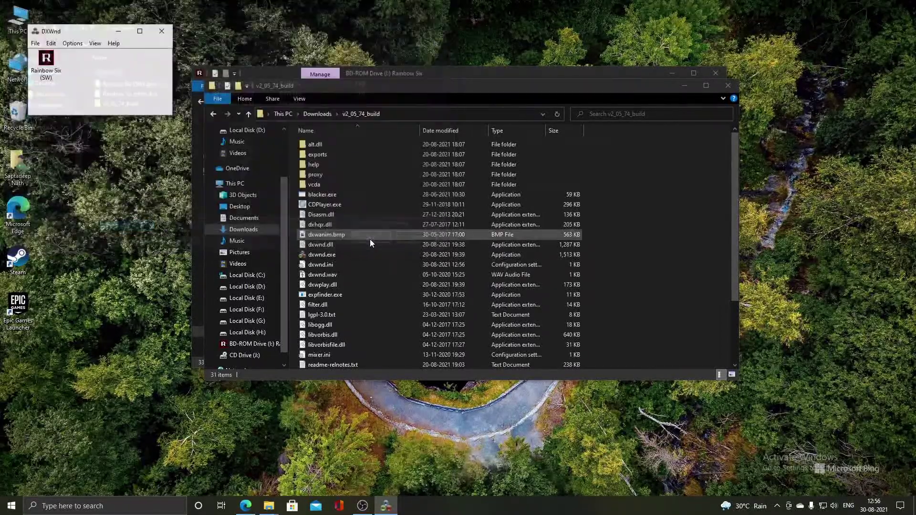
pyautogui.click(57, 74)
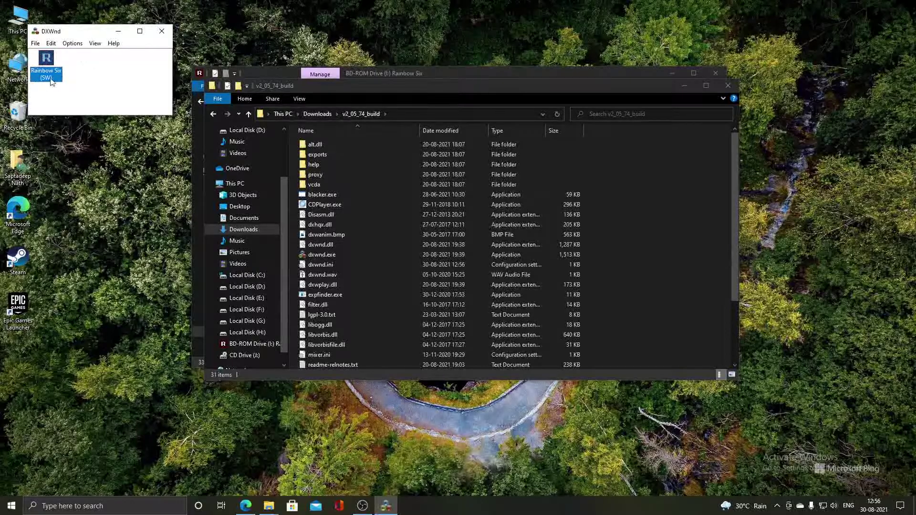
# - Set the entry's Path to RainbowSix.exe in D:\Program Files (x86)\Red Storm Entertainment\Tom Clancy's Rainbow Six
pyautogui.rightClick(51, 64)
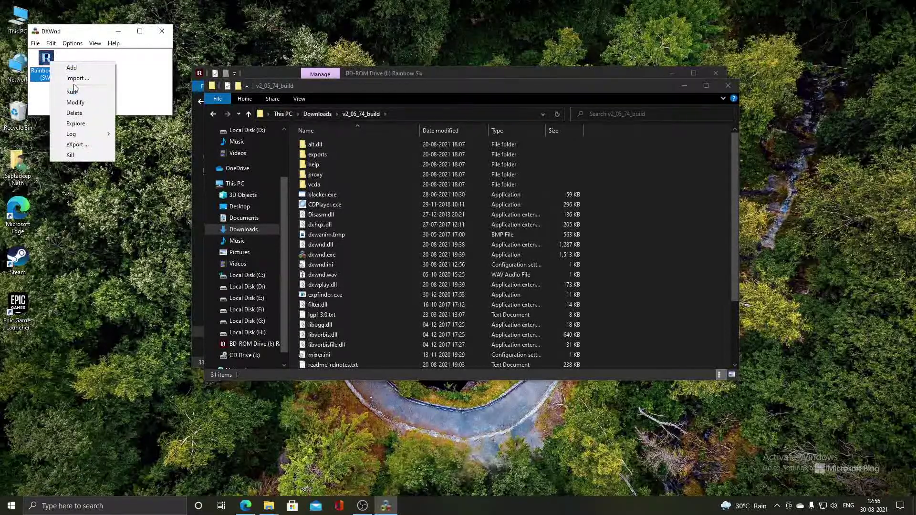
pyautogui.click(77, 102)
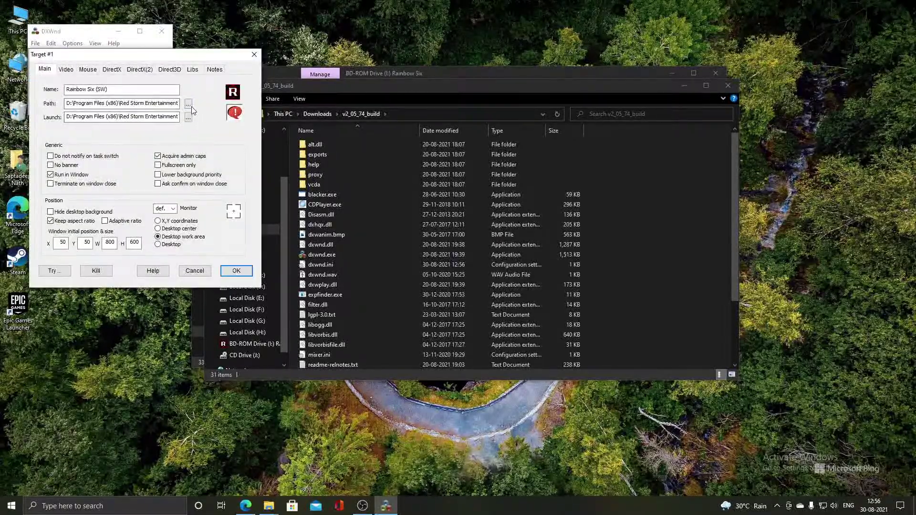
pyautogui.click(189, 106)
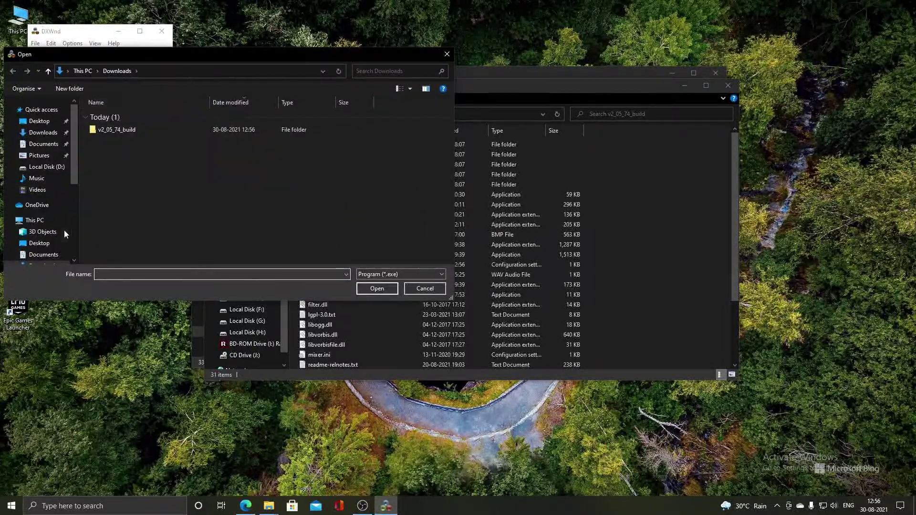
pyautogui.scroll(-2, 49, 248)
pyautogui.click(51, 235)
pyautogui.scroll(-10, 142, 179)
pyautogui.scroll(-10, 141, 220)
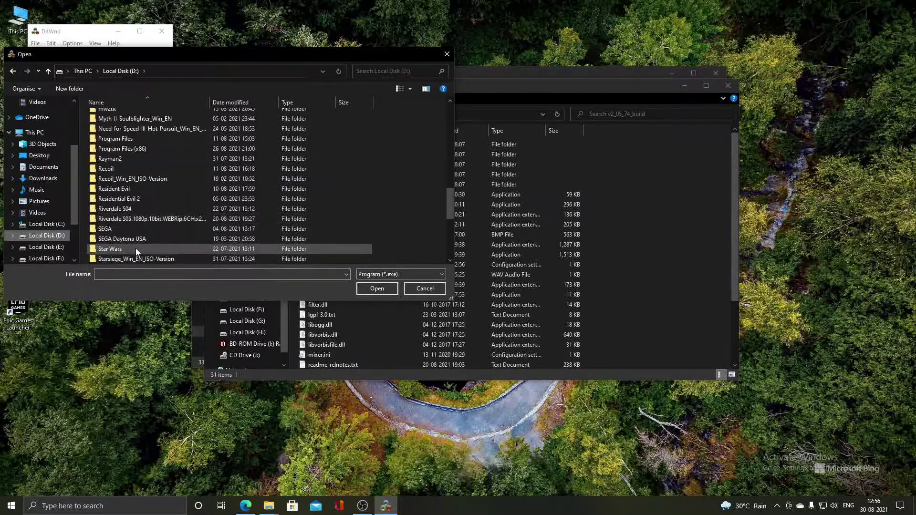
pyautogui.scroll(8, 127, 219)
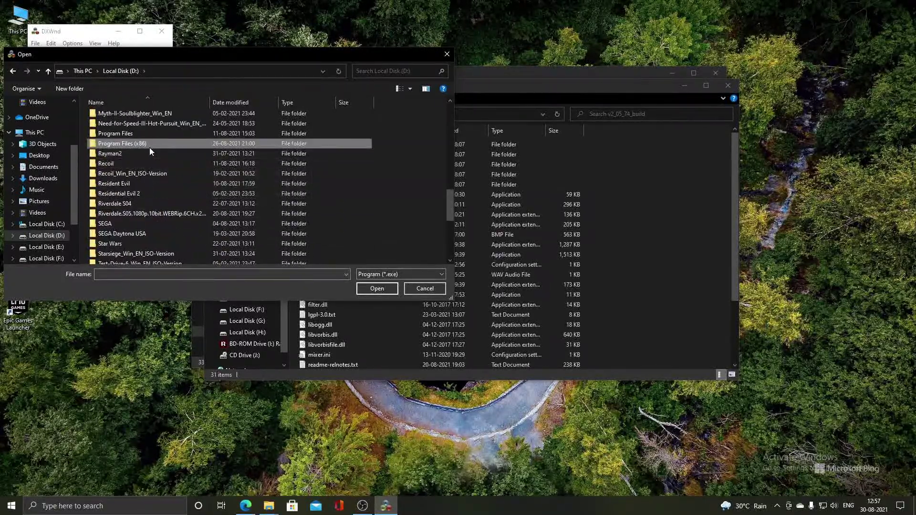
pyautogui.doubleClick(150, 144)
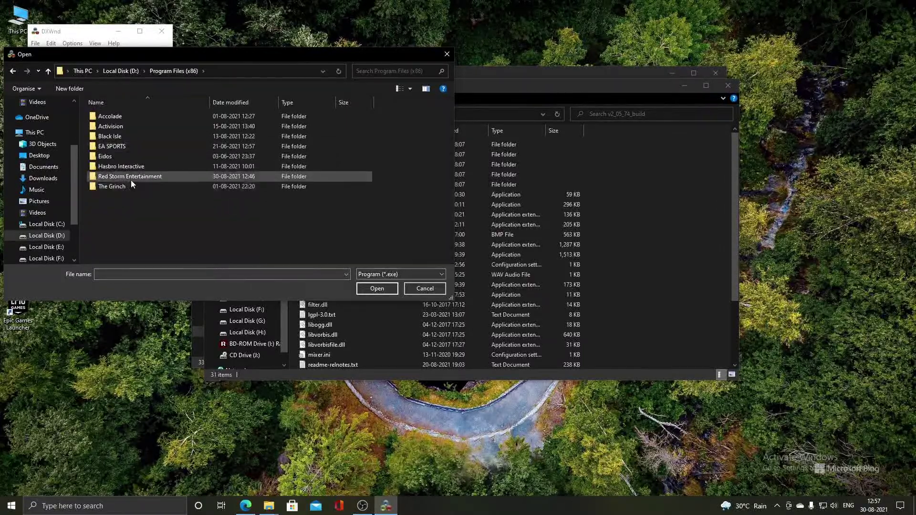
pyautogui.doubleClick(130, 179)
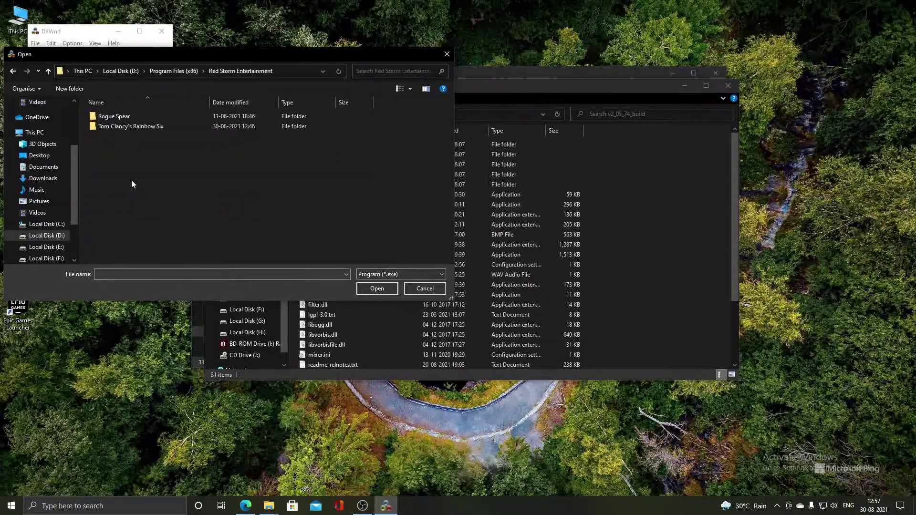
pyautogui.doubleClick(152, 130)
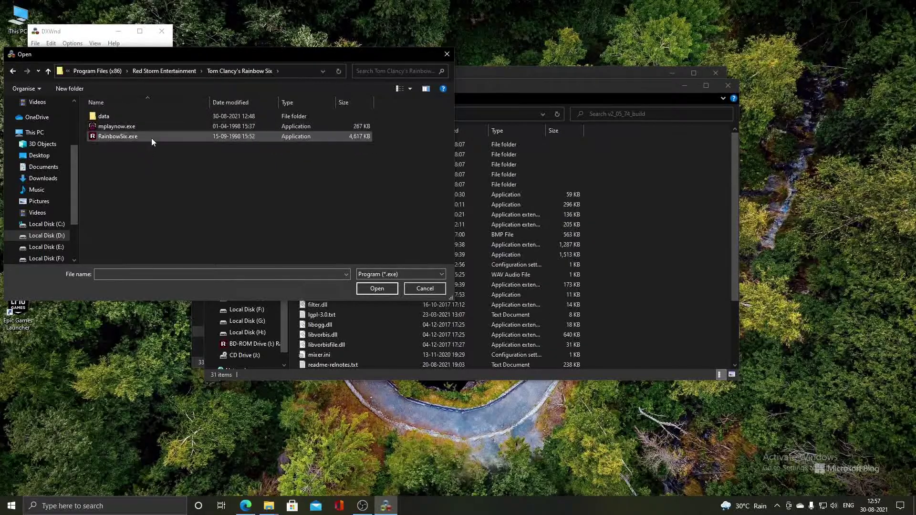
pyautogui.click(125, 136)
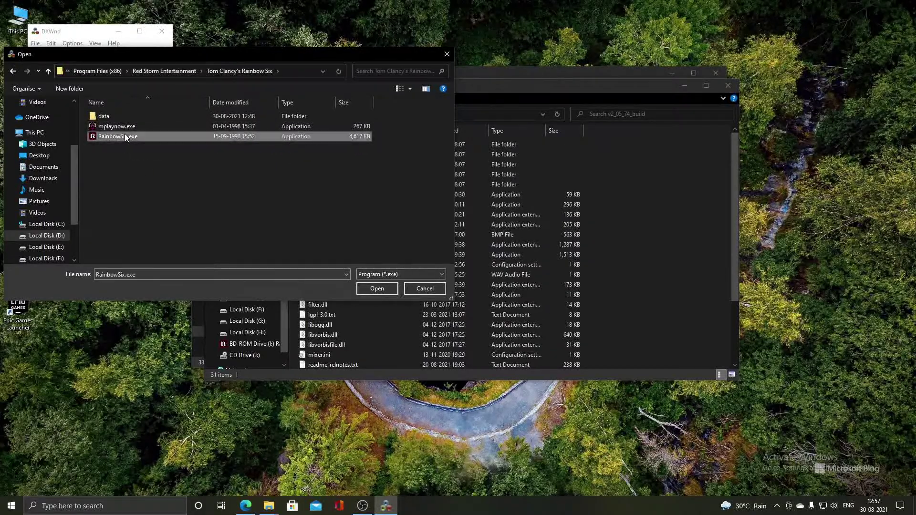
pyautogui.doubleClick(125, 136)
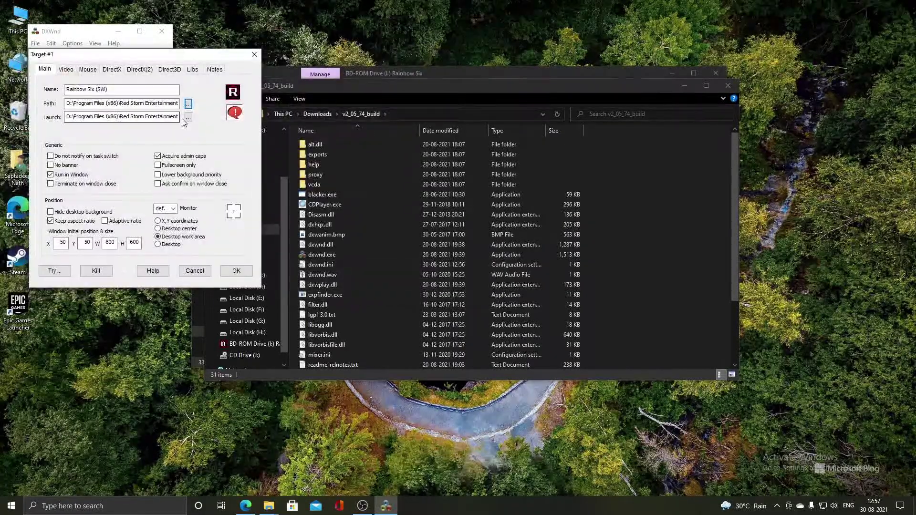
# - Set Launch to the same RainbowSix.exe and save the entry
pyautogui.click(188, 117)
pyautogui.doubleClick(155, 140)
pyautogui.click(236, 271)
pyautogui.click(72, 44)
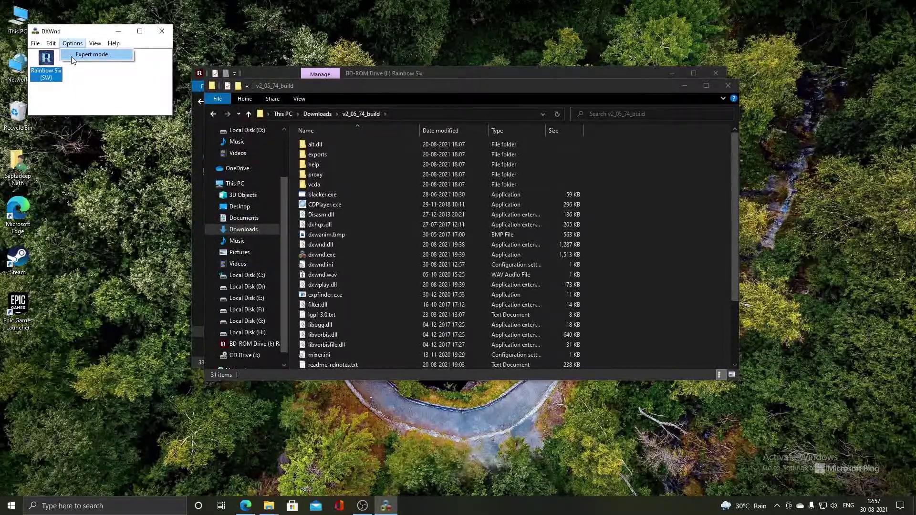
# - Enable Expert mode and check Virtual CD audio in the entry's Sound settings
pyautogui.click(72, 55)
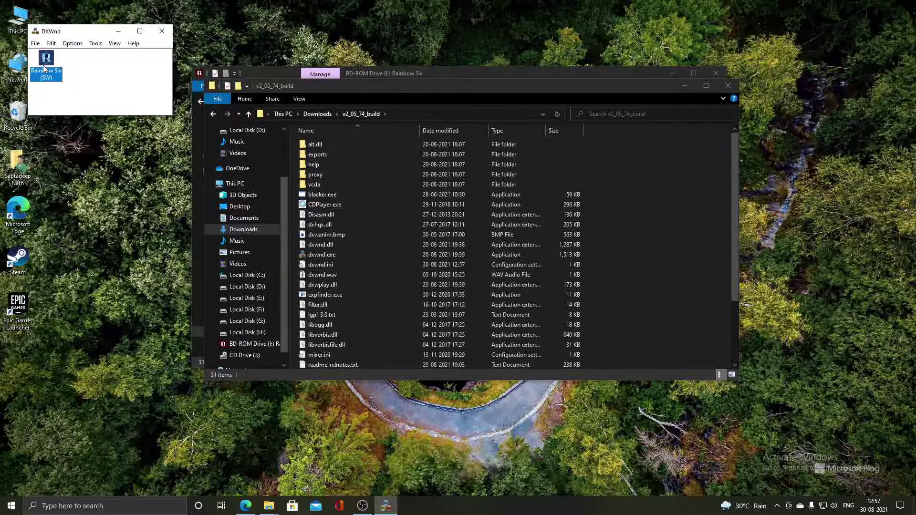
pyautogui.rightClick(53, 63)
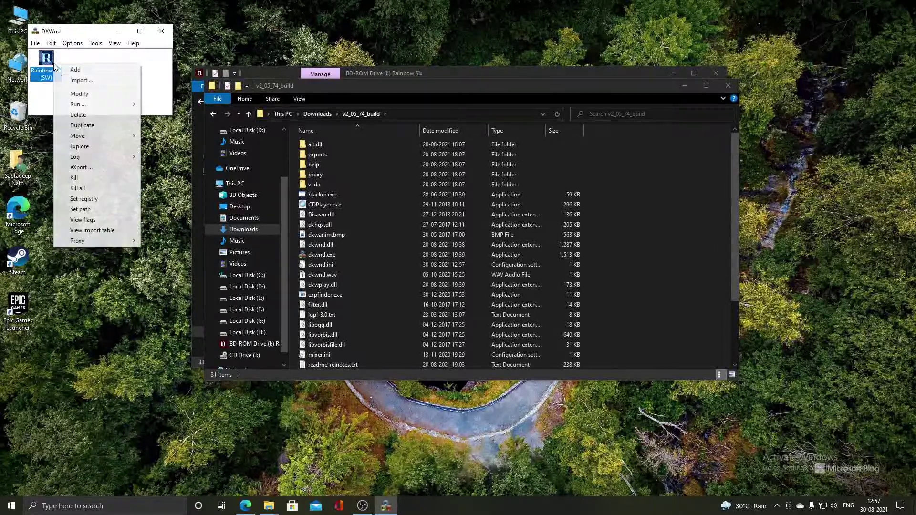
pyautogui.click(72, 94)
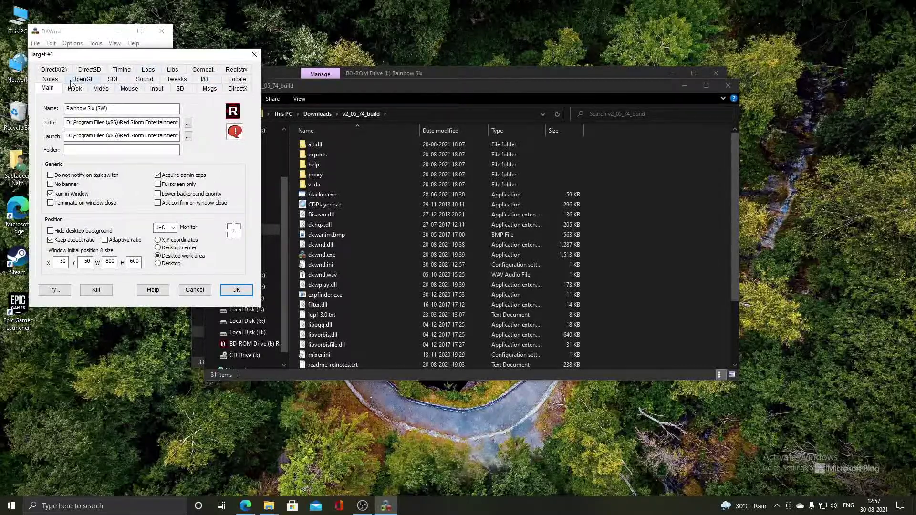
pyautogui.click(145, 80)
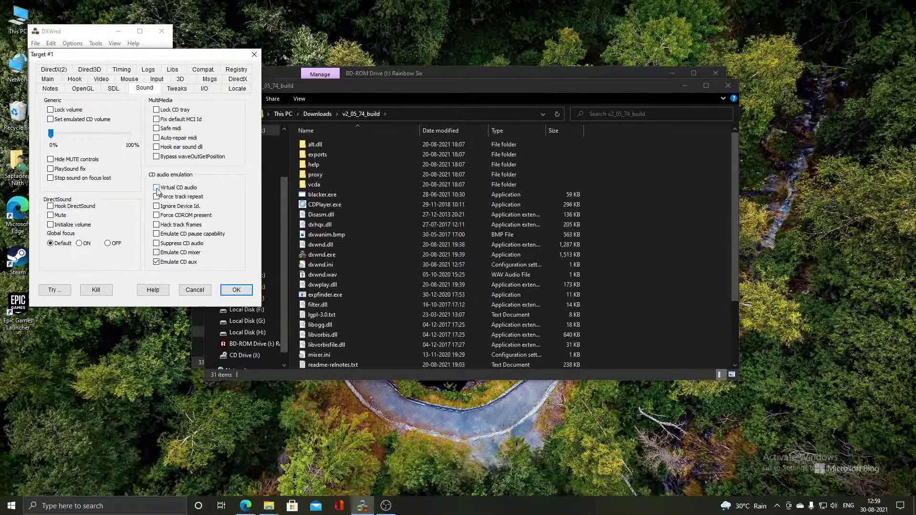
pyautogui.click(235, 290)
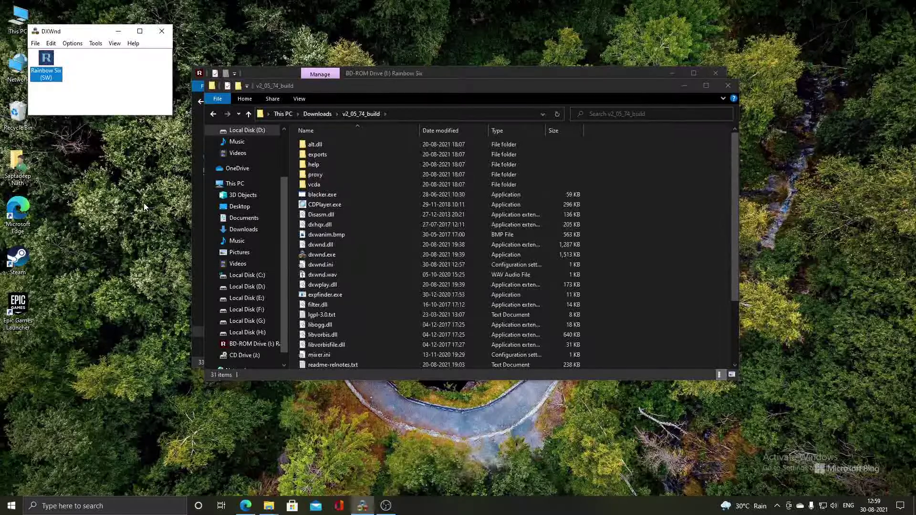
# - Launch Windows Media Player from Windows search and show the audio CD's tracks
pyautogui.press('super')
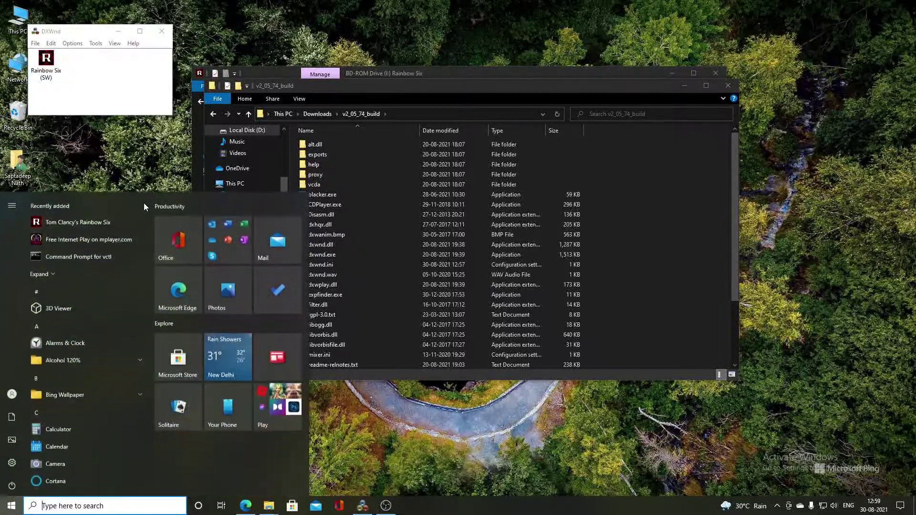
pyautogui.write('wi')
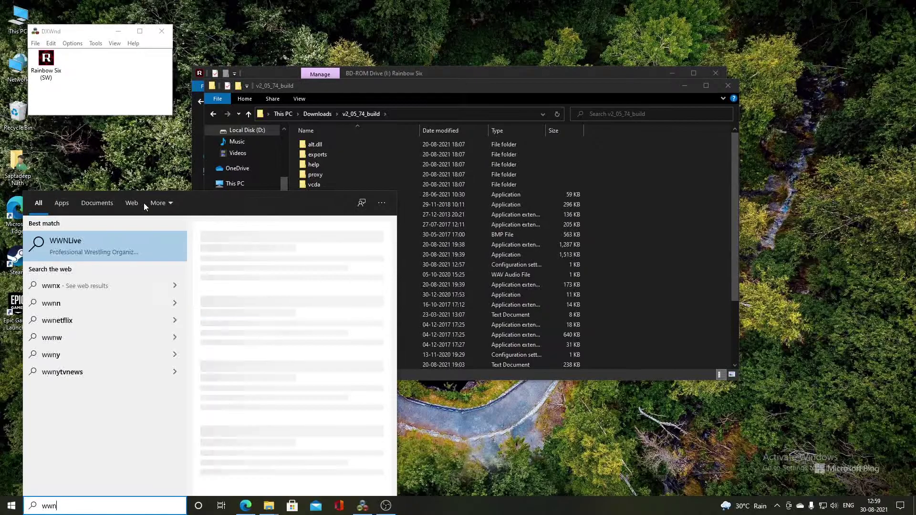
pyautogui.write('ndows')
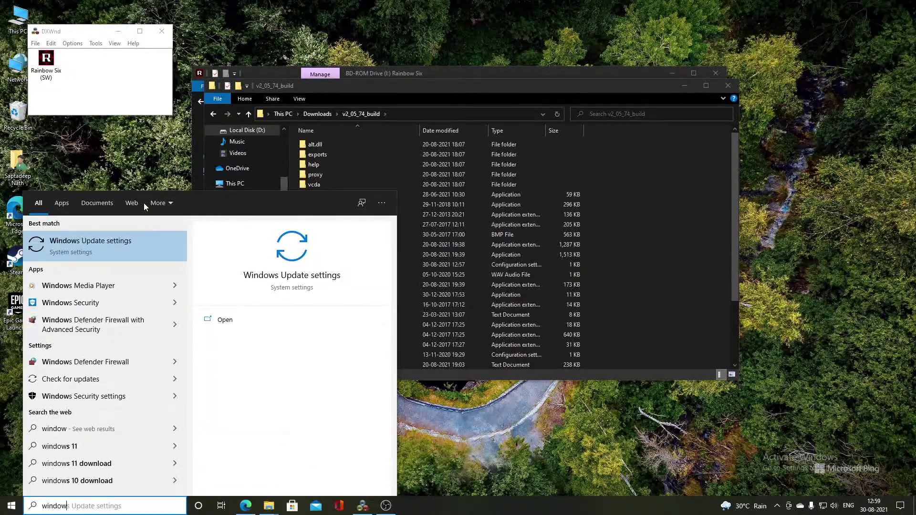
pyautogui.press('Down')
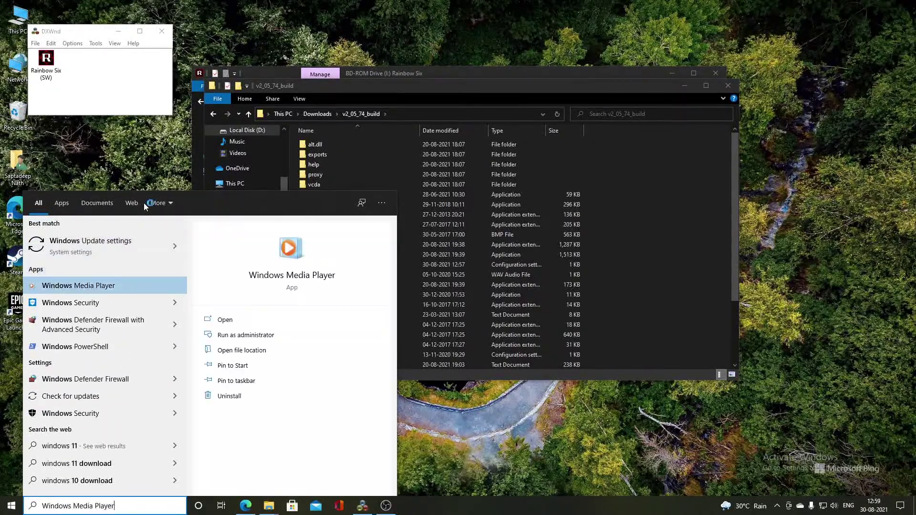
pyautogui.press('Return')
pyautogui.click(151, 189)
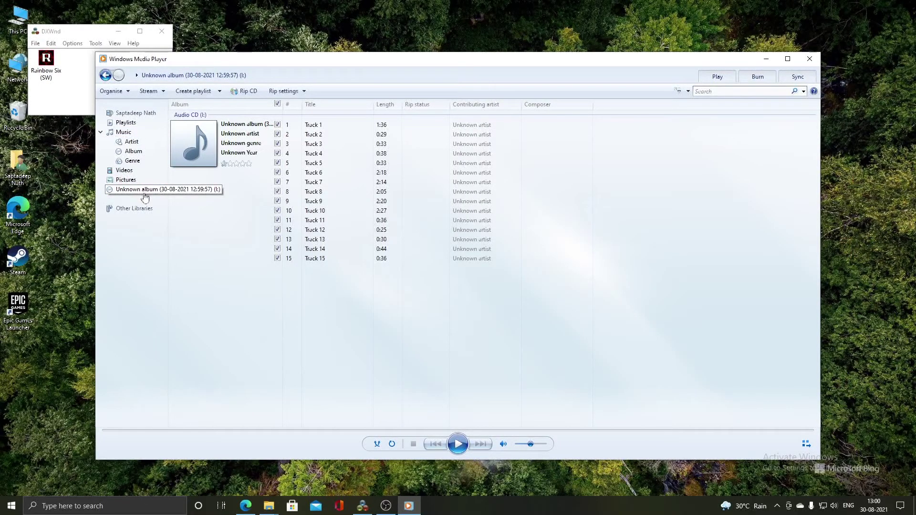
# - Set the rip format to WAV (Lossless) in the ripping options
pyautogui.click(280, 93)
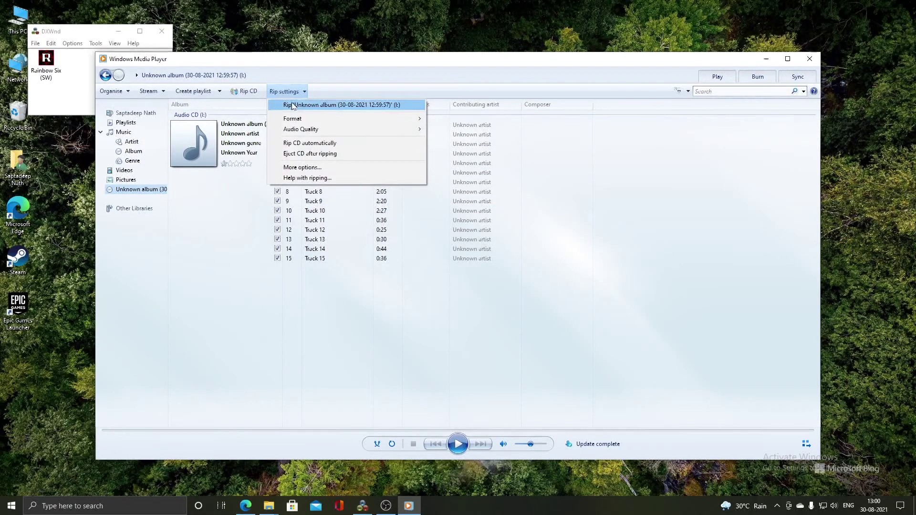
pyautogui.click(289, 168)
pyautogui.click(202, 193)
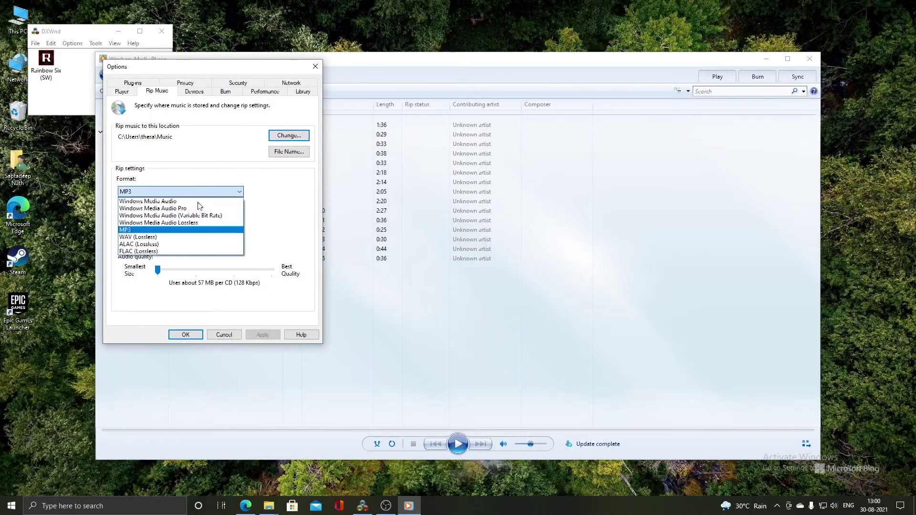
pyautogui.click(164, 238)
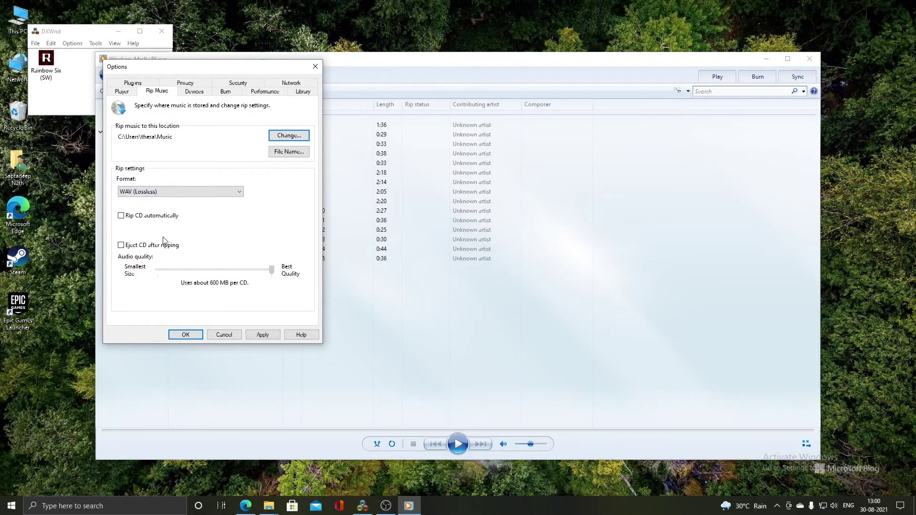
pyautogui.click(262, 334)
pyautogui.press('Return')
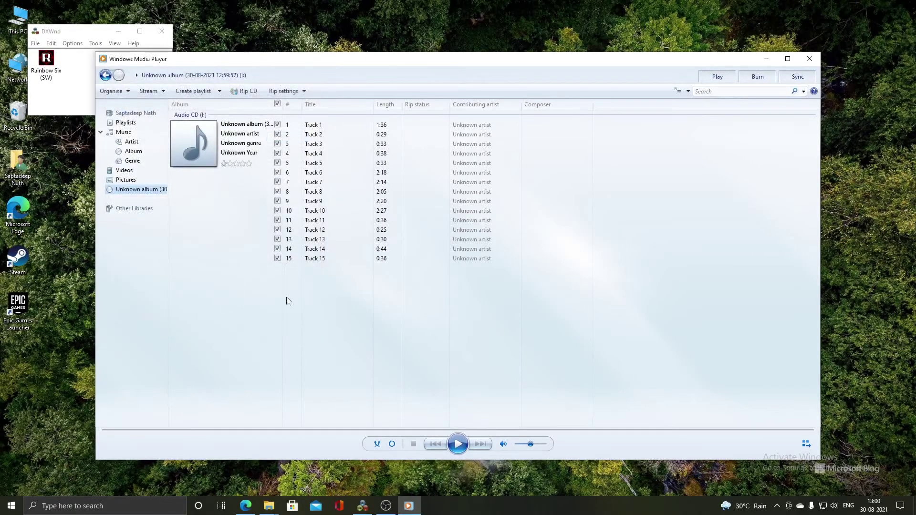
# - Rip the 15 CD tracks and close Windows Media Player
pyautogui.click(248, 92)
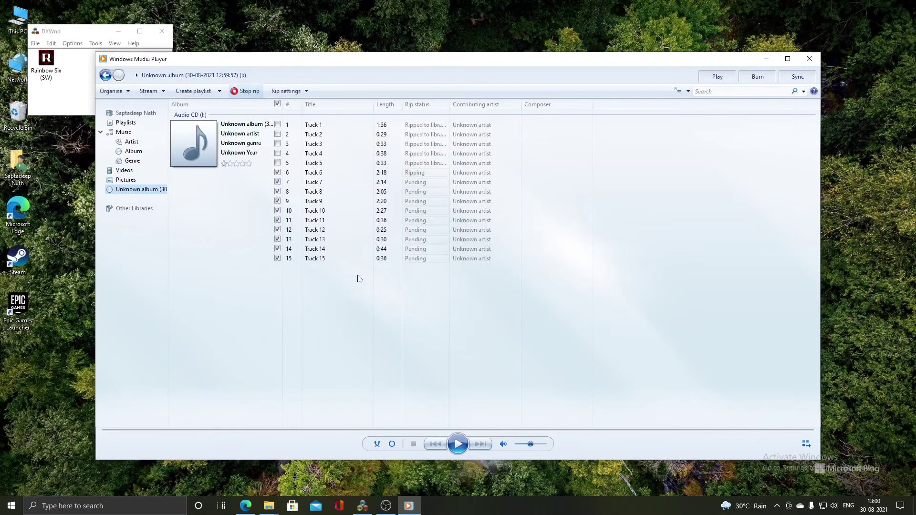
pyautogui.click(457, 292)
pyautogui.click(809, 59)
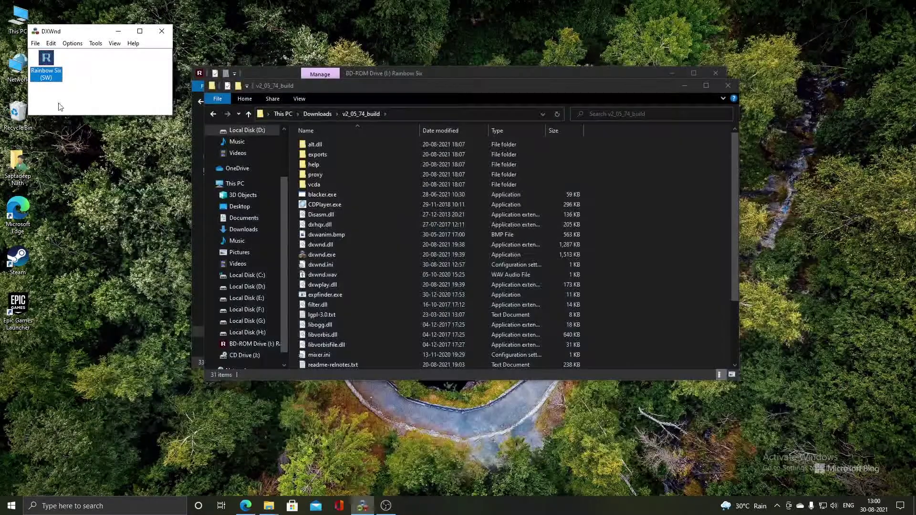
pyautogui.doubleClick(18, 164)
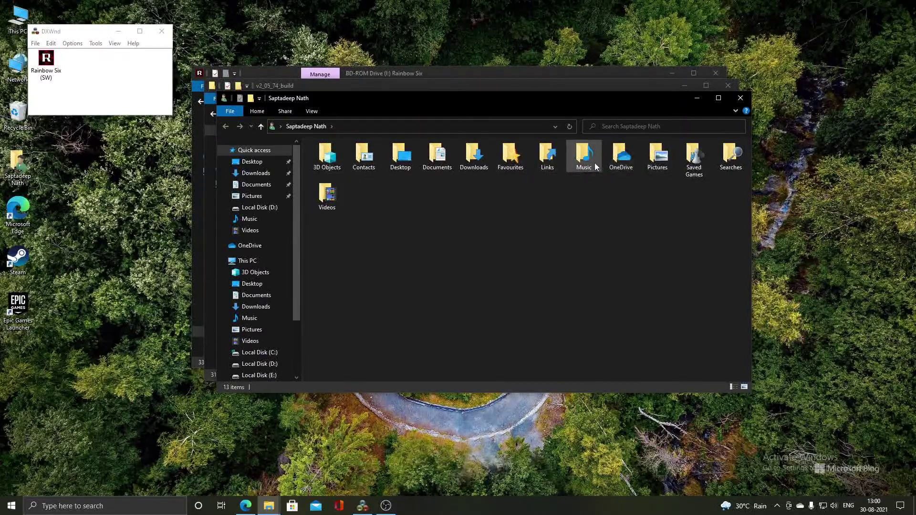
pyautogui.doubleClick(584, 155)
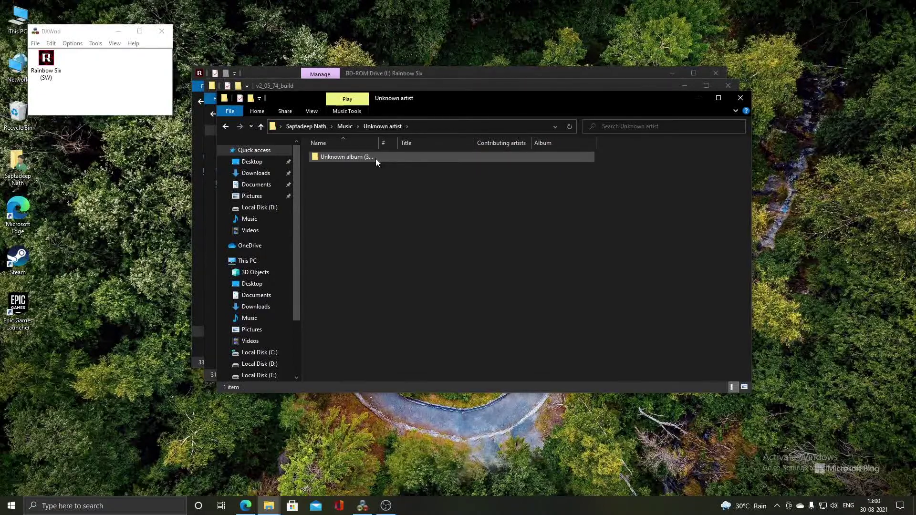
pyautogui.doubleClick(376, 158)
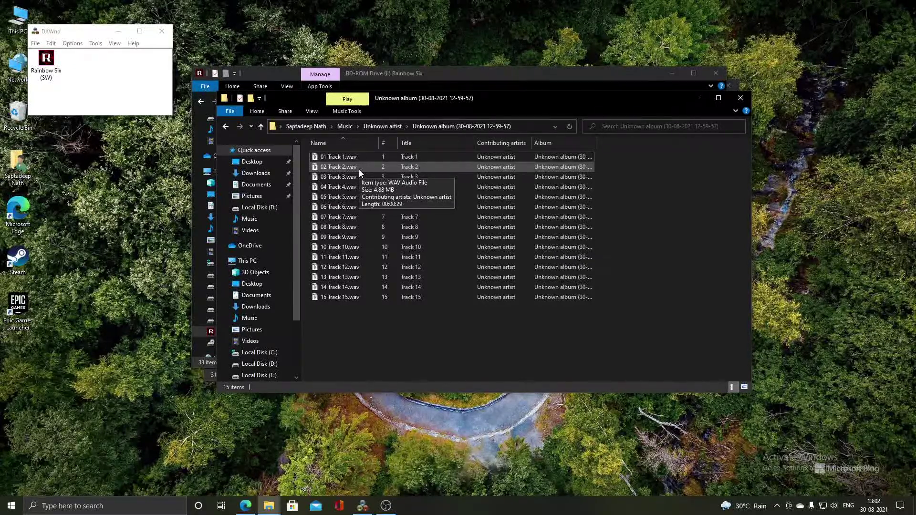
# - Rename the first ripped tracks to track02.wav, track03.wav and track04.wav
pyautogui.click(366, 158)
pyautogui.press('F2')
pyautogui.write('track')
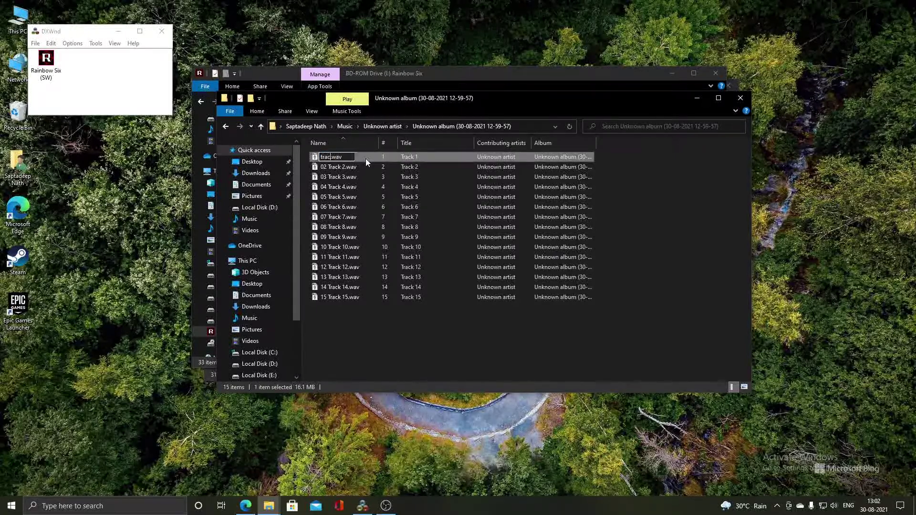
pyautogui.write('02')
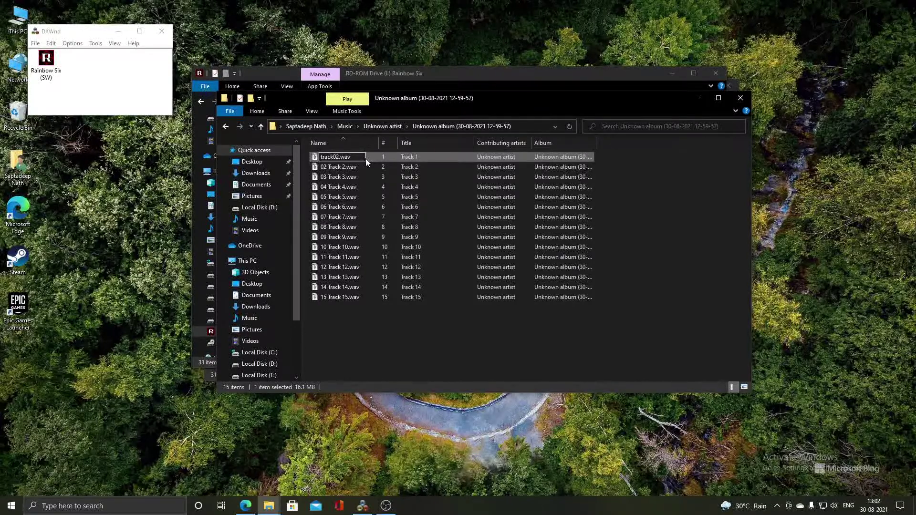
pyautogui.press('Tab')
pyautogui.write('track03')
pyautogui.press('Tab')
pyautogui.write('track04')
pyautogui.press('Return')
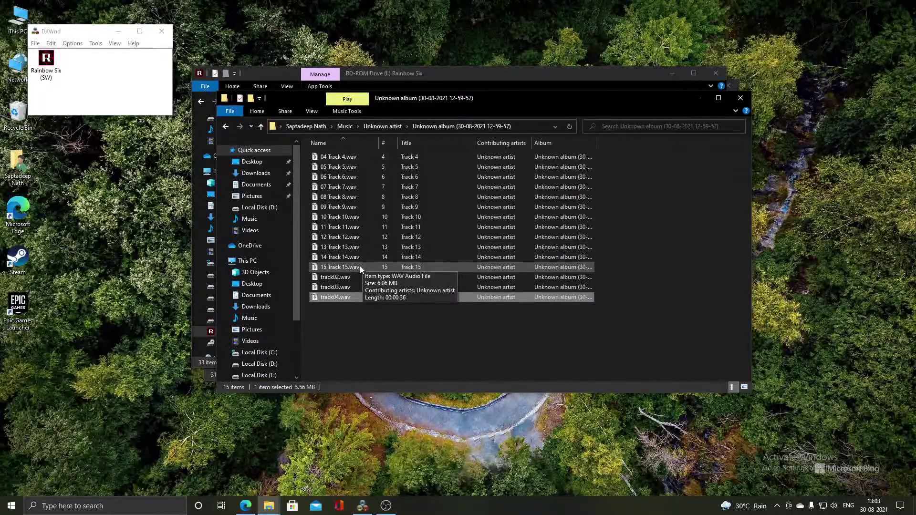
# - Marquee-select all 15 renamed track files
pyautogui.click(359, 266)
pyautogui.click(355, 158)
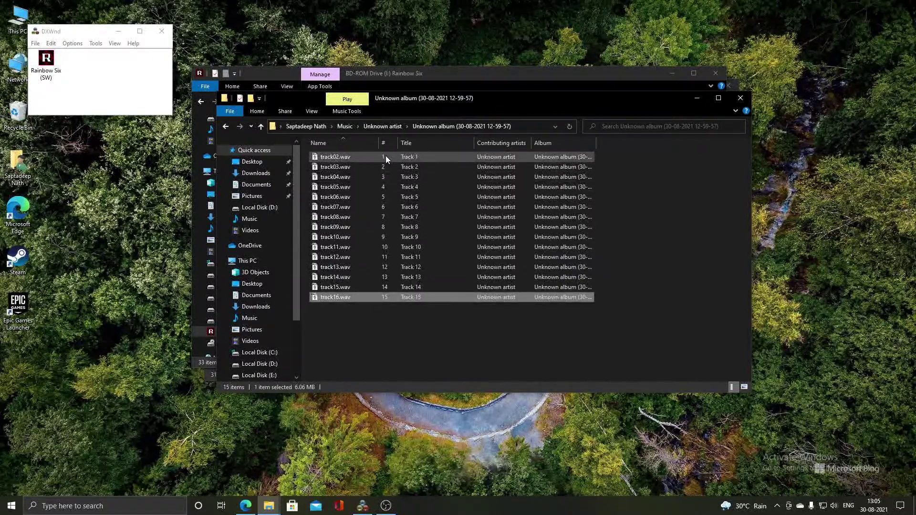
pyautogui.click(458, 343)
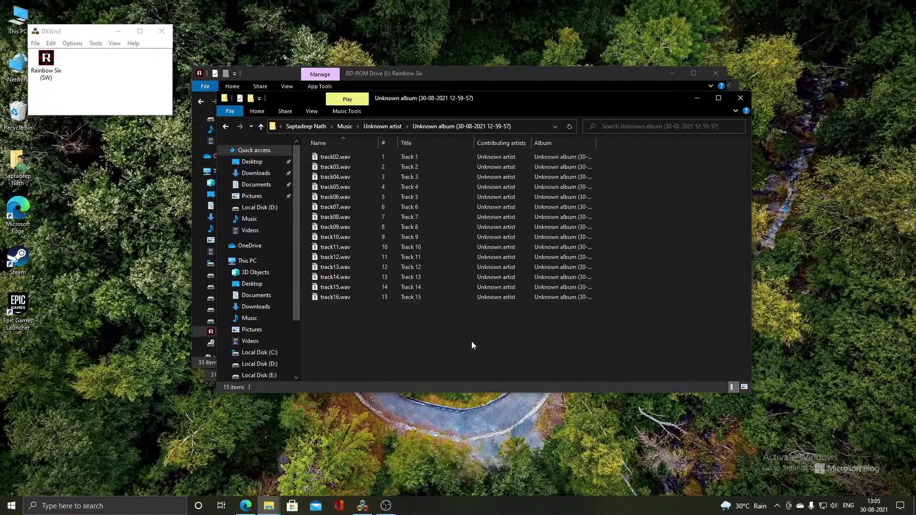
pyautogui.moveTo(525, 342); pyautogui.dragTo(353, 139)
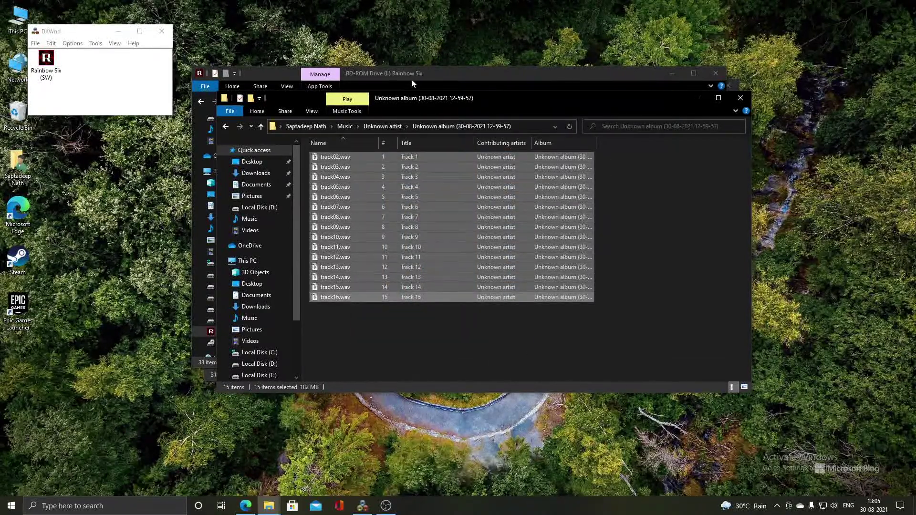
# - Open D:\Program Files (x86)\Red Storm Entertainment\Tom Clancy's Rainbow Six in File Explorer
pyautogui.click(699, 103)
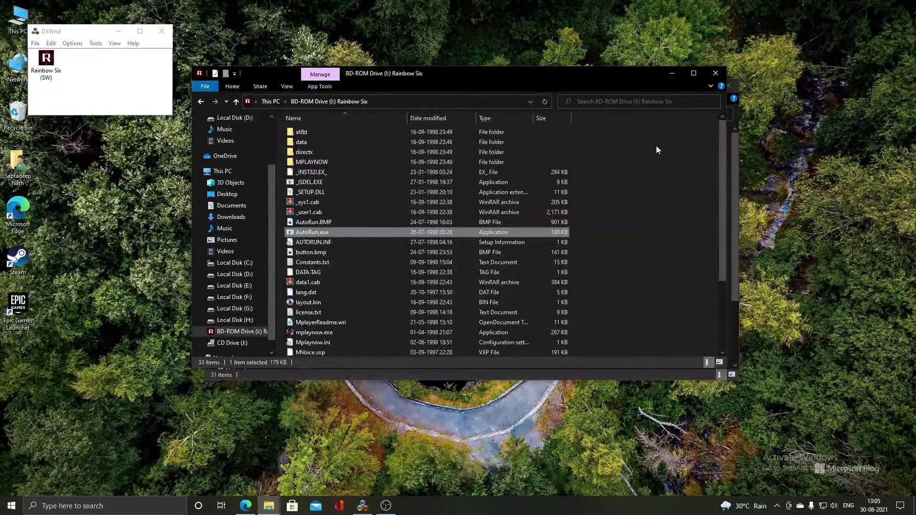
pyautogui.click(234, 274)
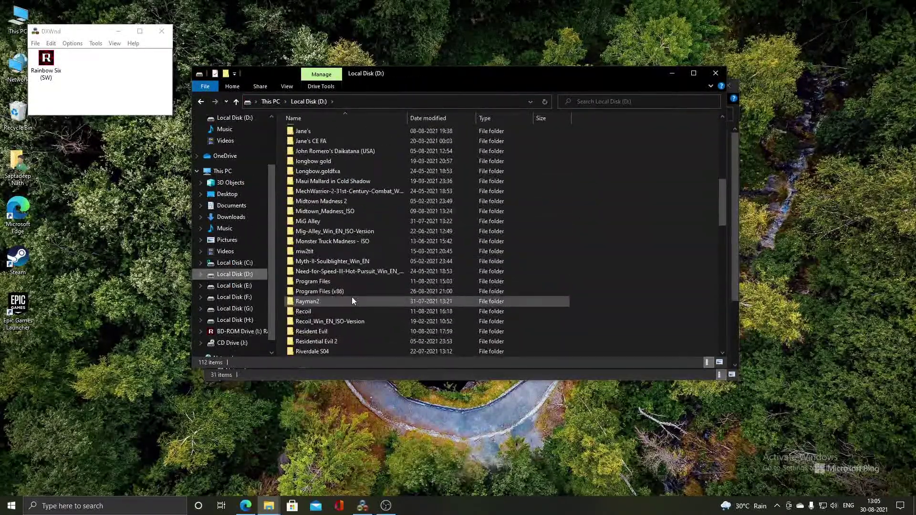
pyautogui.doubleClick(335, 289)
pyautogui.doubleClick(317, 192)
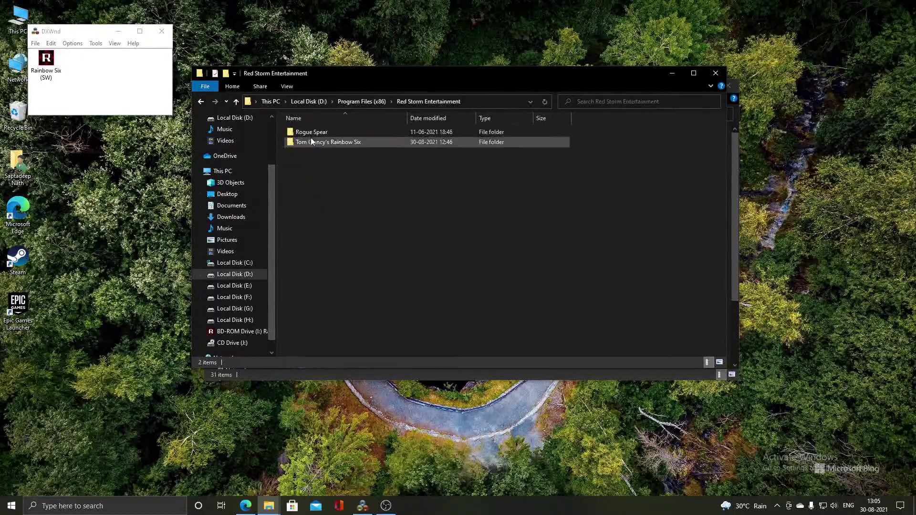
pyautogui.doubleClick(311, 142)
# - Create a folder named music there and paste the 15 WAV tracks into it
pyautogui.rightClick(501, 270)
pyautogui.moveTo(518, 376)
pyautogui.click(637, 383)
pyautogui.write('music')
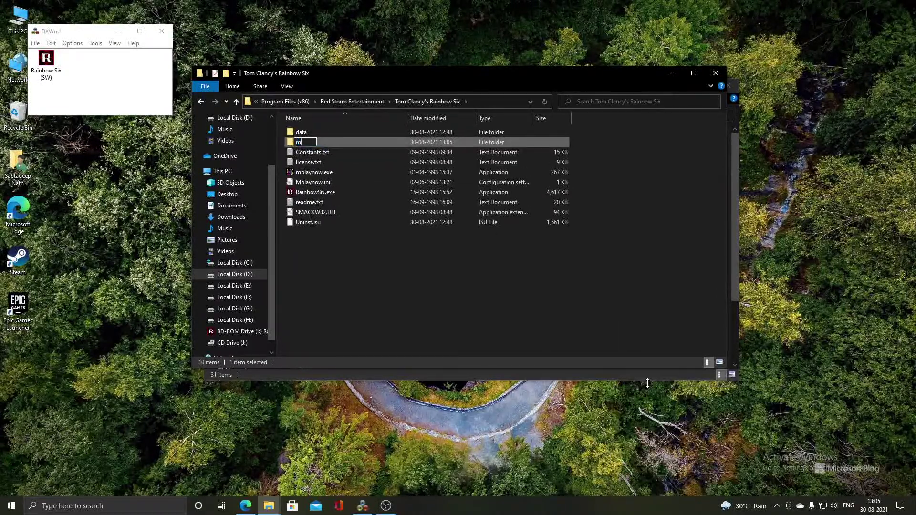
pyautogui.press('Return')
pyautogui.press('Return')
pyautogui.hotkey('ctrl', 'v')
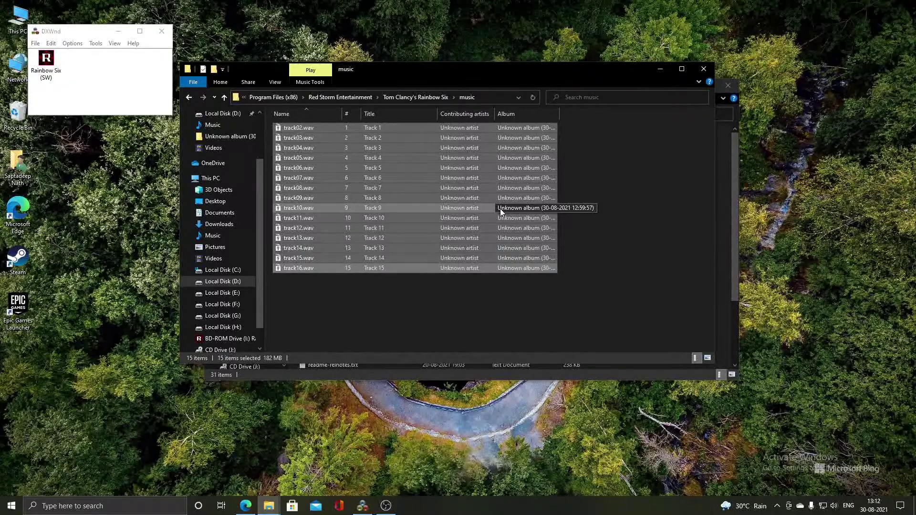
# - Return to the game folder and launch Rainbow Six from DxWnd
pyautogui.click(189, 97)
pyautogui.click(58, 40)
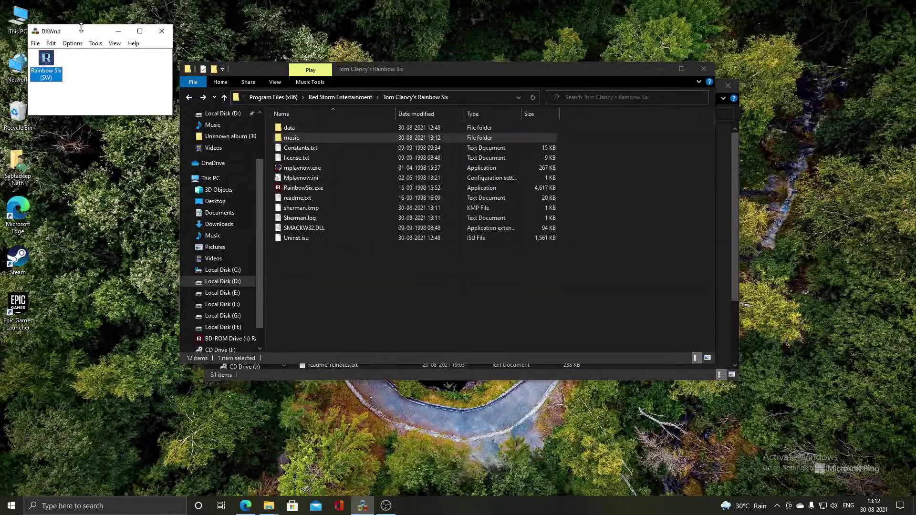
pyautogui.doubleClick(47, 77)
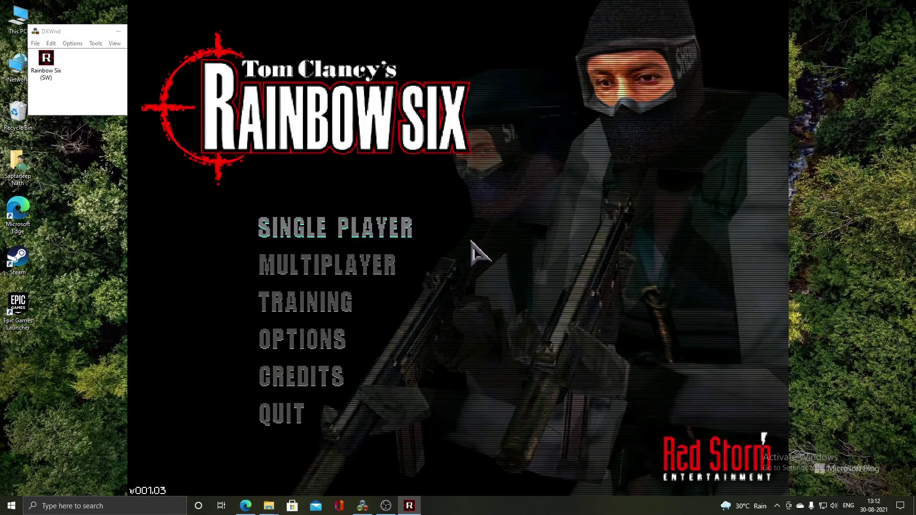
# - Lower the system volume and look over the game's OPTIONS screen twice
pyautogui.press('XF86AudioLowerVolume')
pyautogui.press('XF86AudioLowerVolume')
pyautogui.press('XF86AudioLowerVolume')
pyautogui.press('XF86AudioLowerVolume')
pyautogui.press('XF86AudioLowerVolume')
pyautogui.press('XF86AudioLowerVolume')
pyautogui.press('XF86AudioLowerVolume')
pyautogui.press('XF86AudioLowerVolume')
pyautogui.press('XF86AudioLowerVolume')
pyautogui.press('XF86AudioLowerVolume')
pyautogui.press('XF86AudioLowerVolume')
pyautogui.press('XF86AudioLowerVolume')
pyautogui.press('XF86AudioLowerVolume')
pyautogui.press('XF86AudioLowerVolume')
pyautogui.press('XF86AudioLowerVolume')
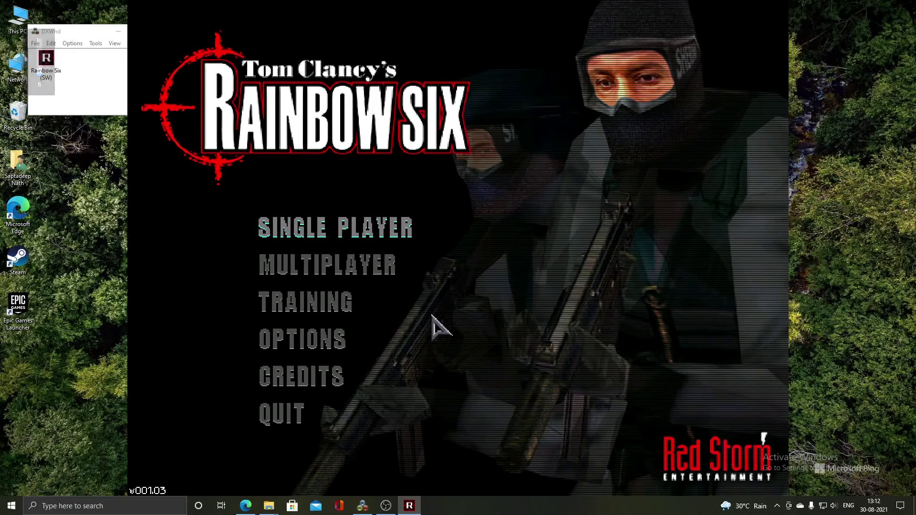
pyautogui.click(342, 346)
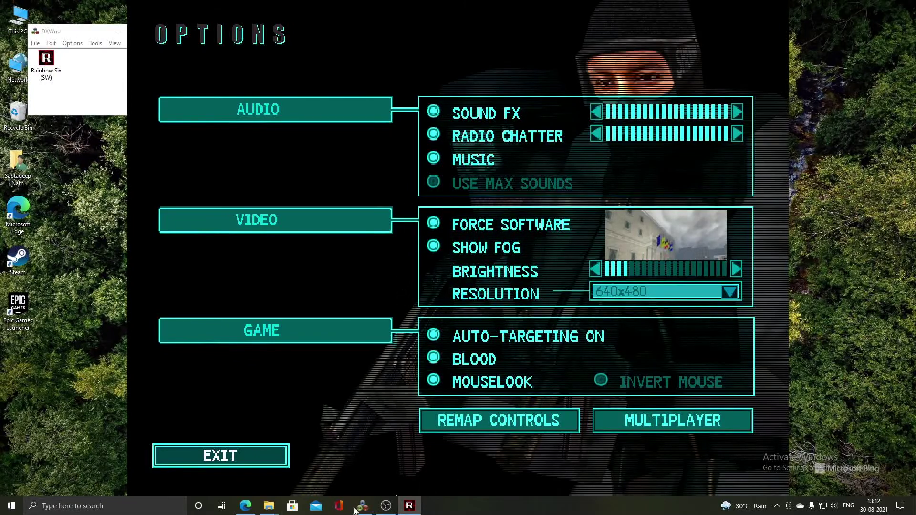
pyautogui.click(282, 461)
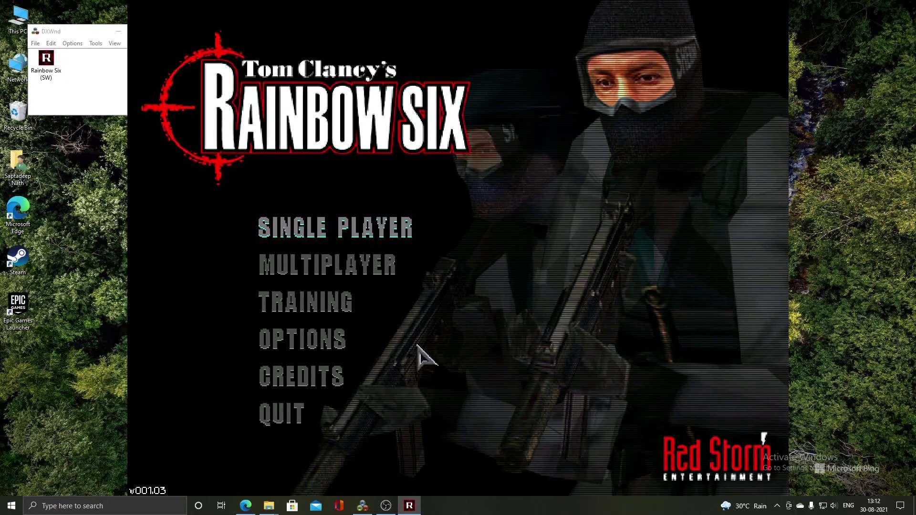
pyautogui.click(342, 340)
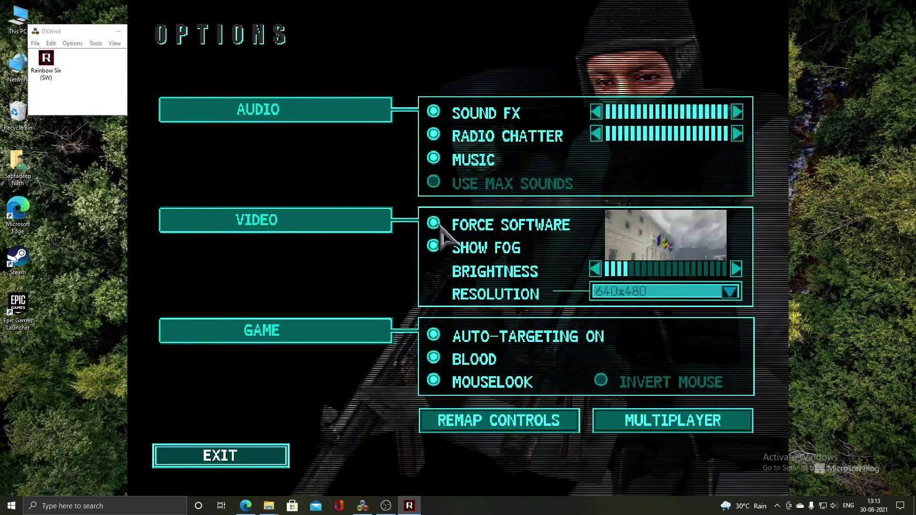
pyautogui.click(232, 475)
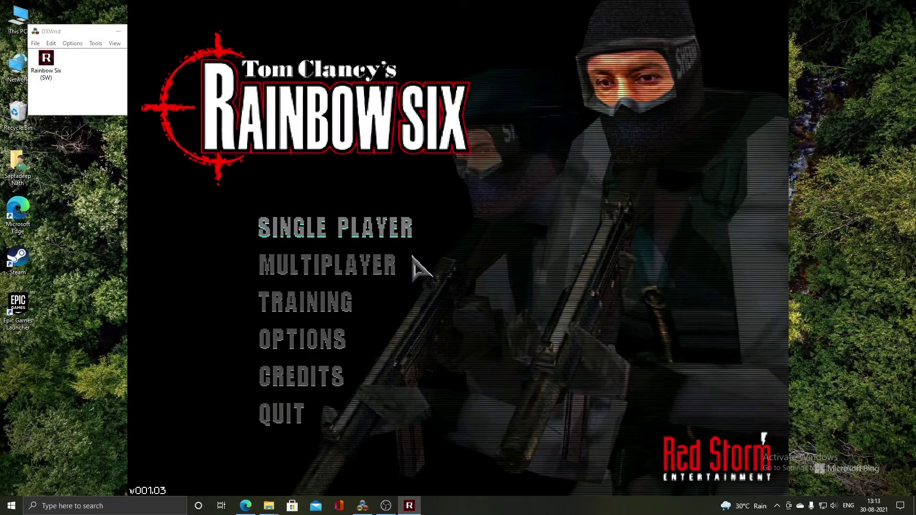
# - Start a new single-player Recruit campaign named AB
pyautogui.click(381, 236)
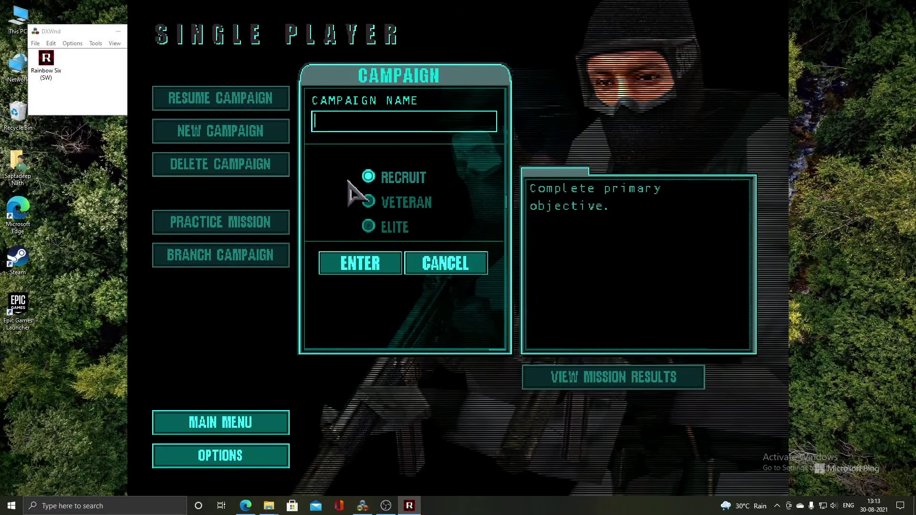
pyautogui.write('AB')
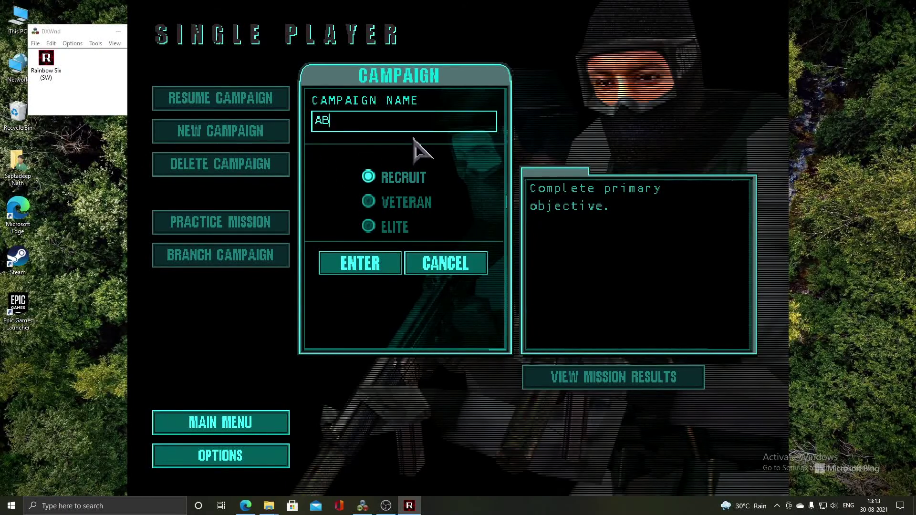
pyautogui.click(353, 268)
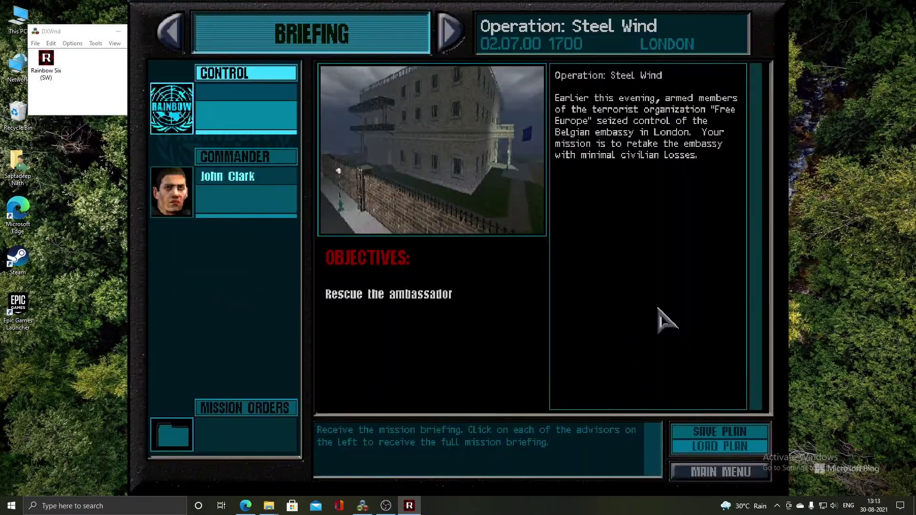
# - Accept the default plan for Operation Steel Wind and begin the mission
pyautogui.click(448, 34)
pyautogui.click(447, 33)
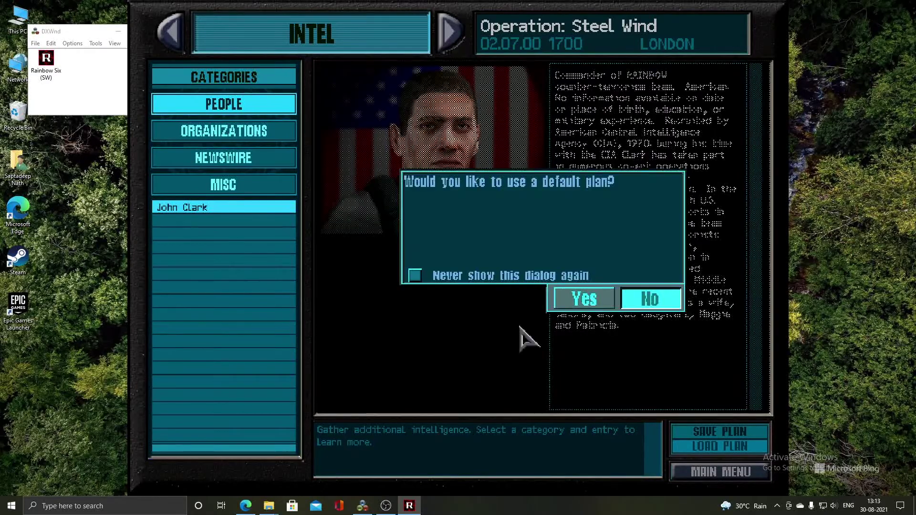
pyautogui.click(562, 303)
pyautogui.click(448, 33)
pyautogui.click(448, 33)
pyautogui.click(448, 32)
pyautogui.click(448, 32)
pyautogui.click(564, 303)
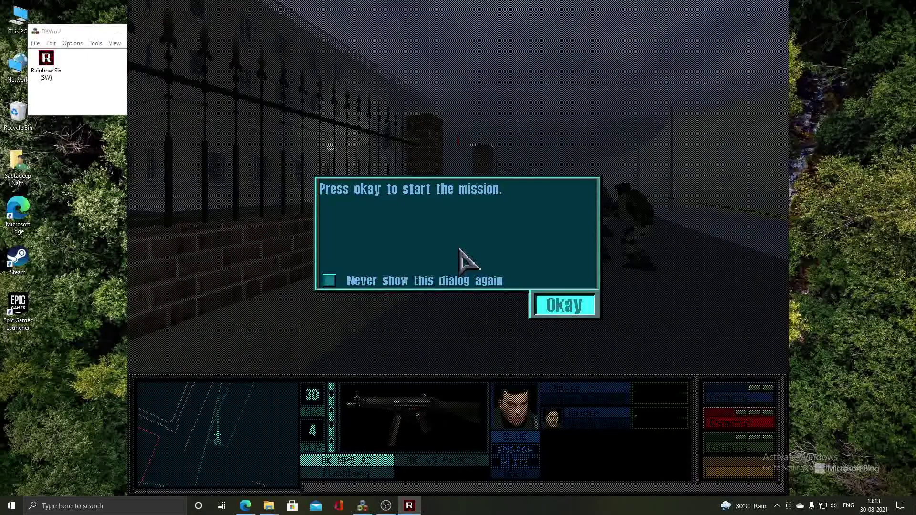
pyautogui.click(563, 306)
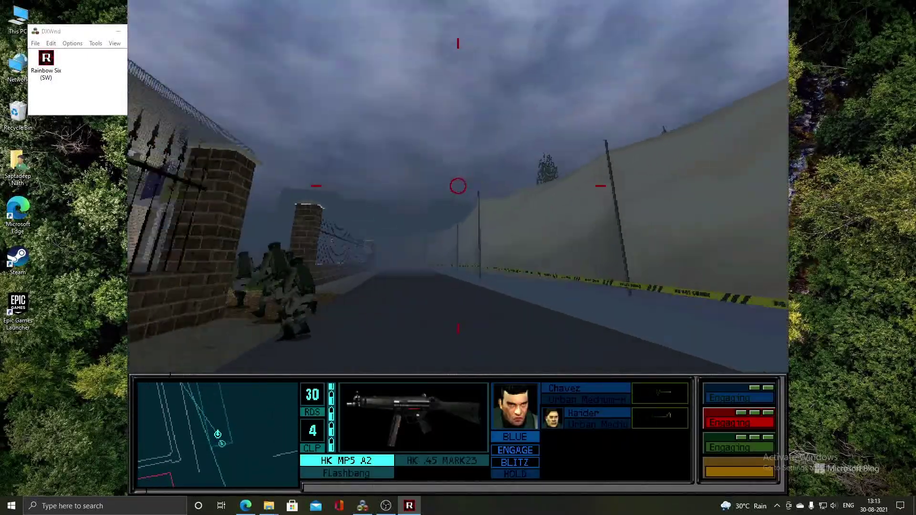
# - Walk from the courtyard gate through the garden to the archway with the teammates
pyautogui.press('Left')
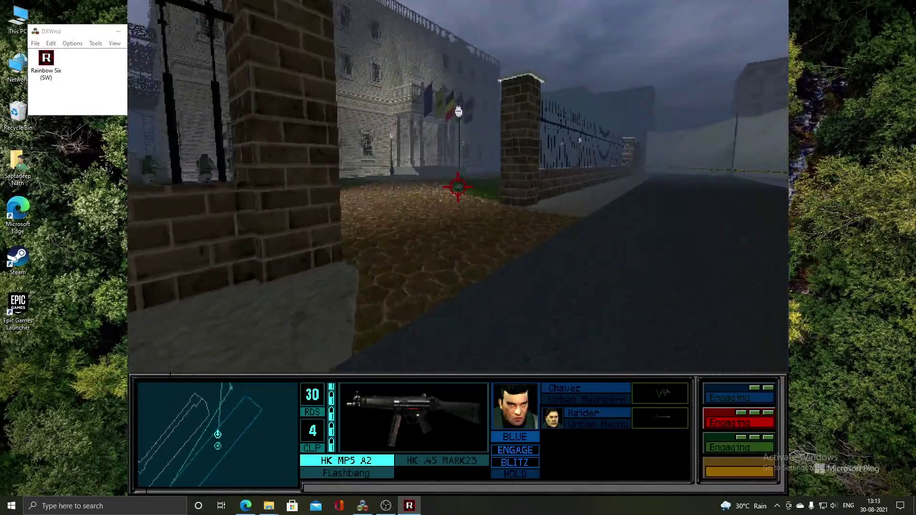
pyautogui.press('Up')
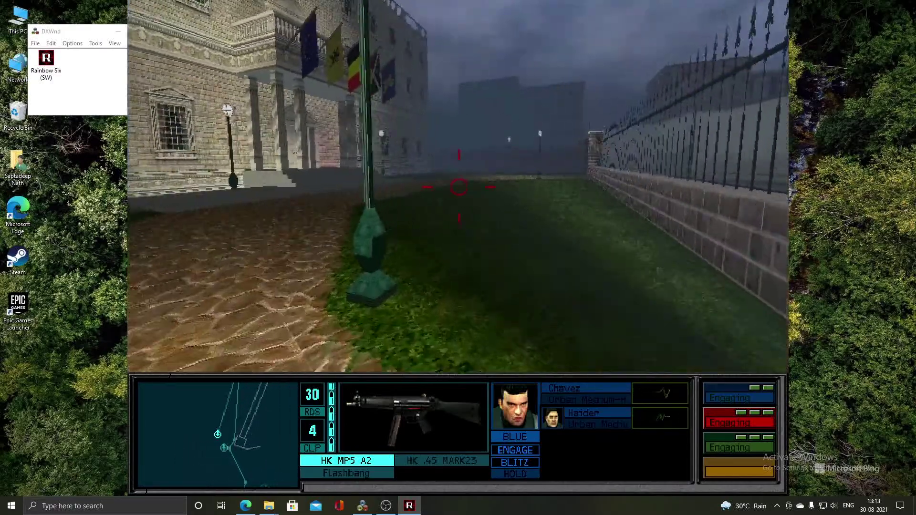
pyautogui.press('Up')
pyautogui.press('Left')
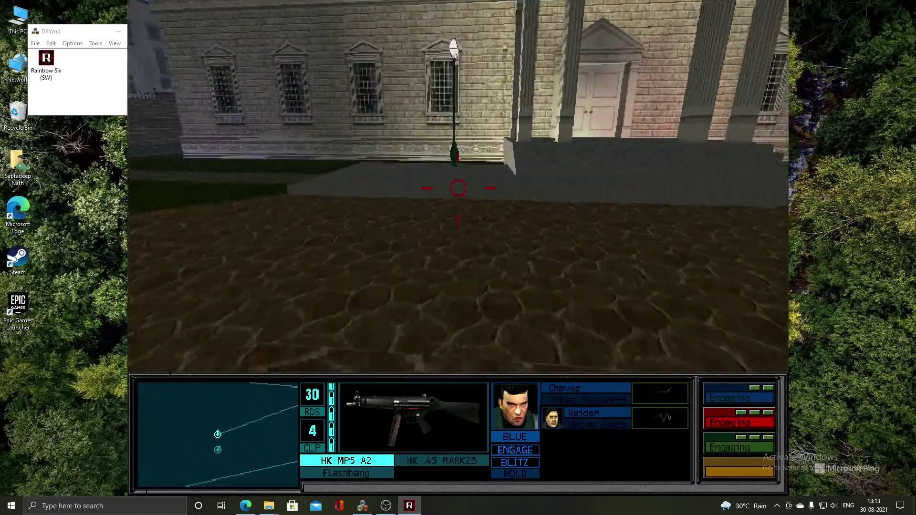
pyautogui.press('Up')
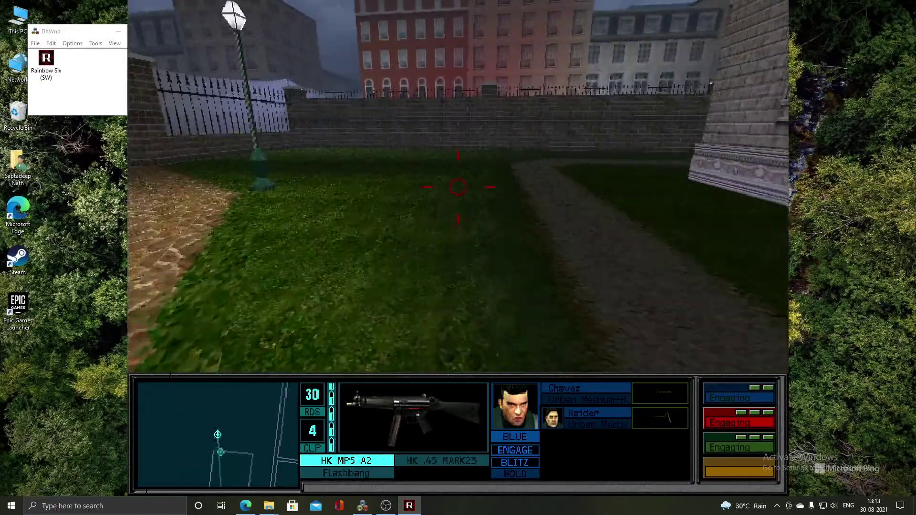
pyautogui.press('Left')
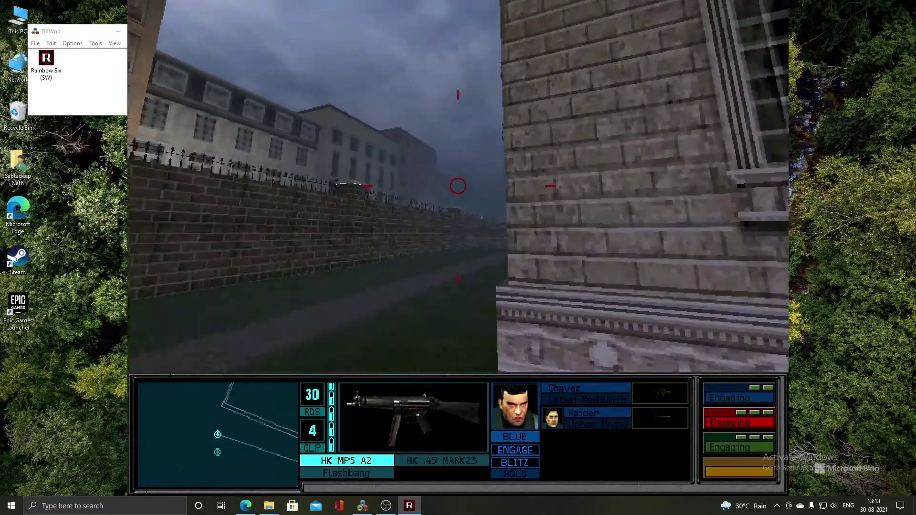
pyautogui.press('Right')
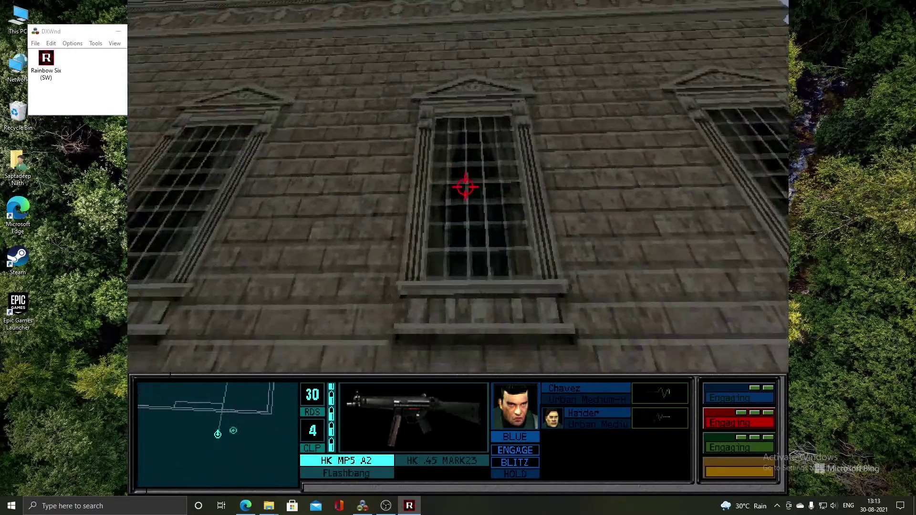
pyautogui.press('Left')
pyautogui.press('Up')
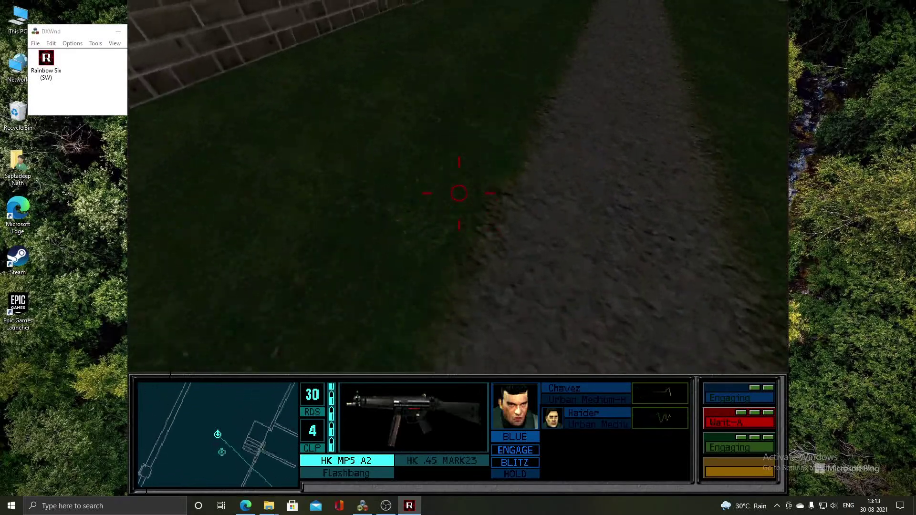
pyautogui.press('Right')
pyautogui.press('Left')
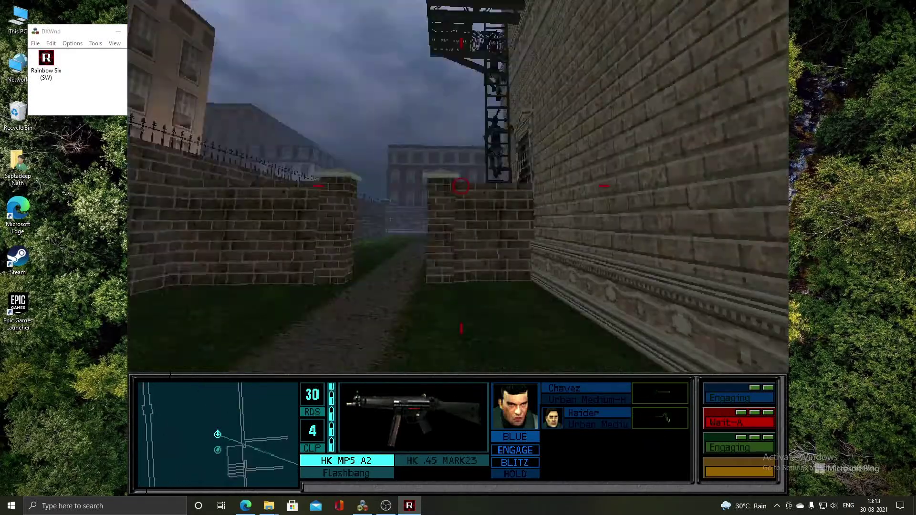
pyautogui.press('Up')
pyautogui.press('Right')
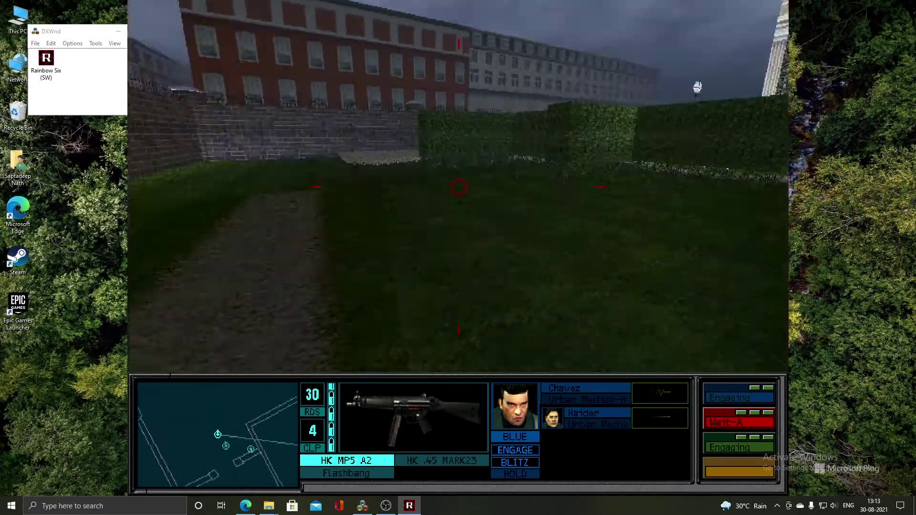
pyautogui.press('Up')
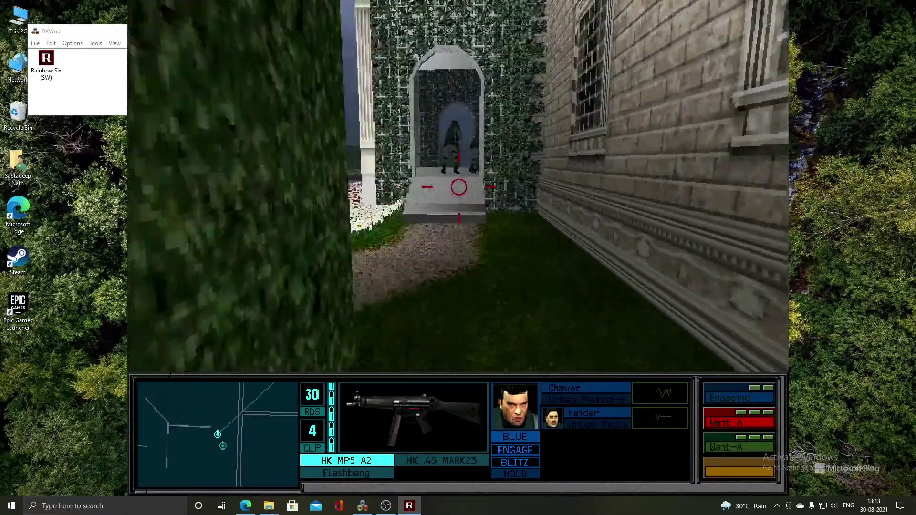
pyautogui.press('Up')
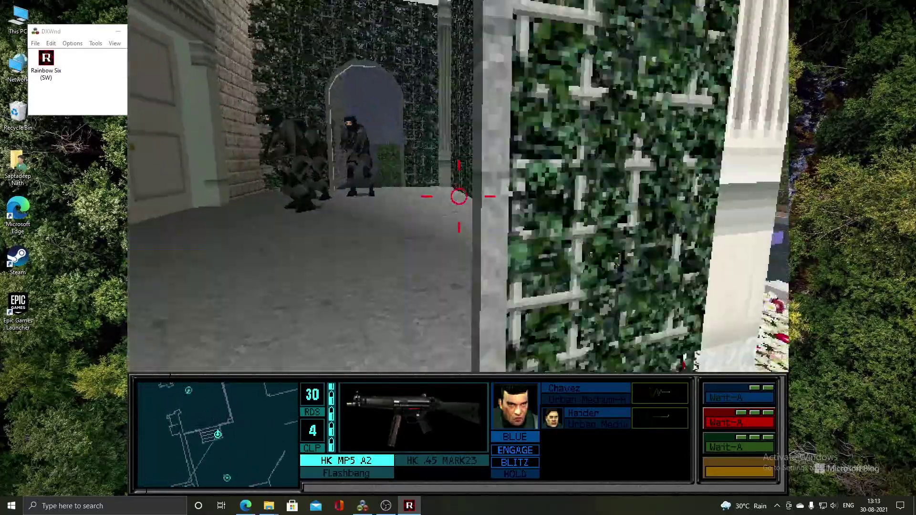
# - Issue the go-code, push through the room and hallway into the stair foyer, then quit to Main Menu
pyautogui.press('a')
pyautogui.press('Up')
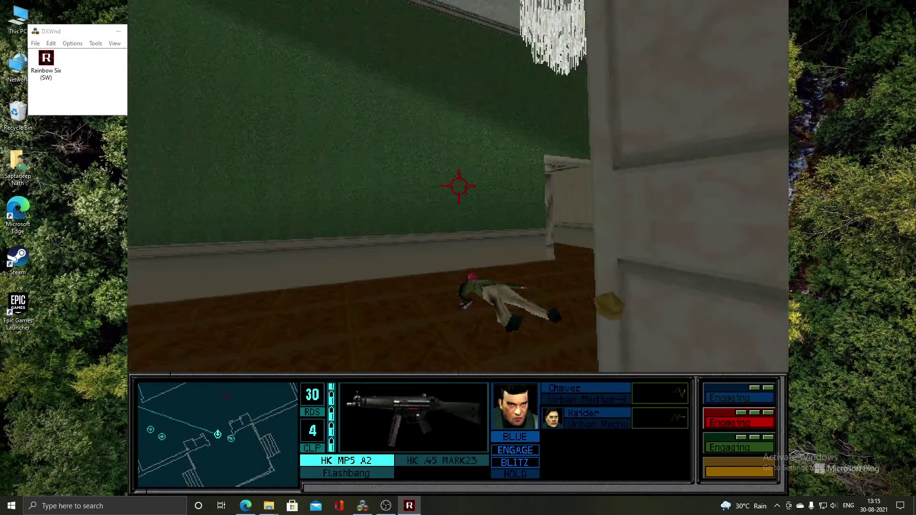
pyautogui.press('Left')
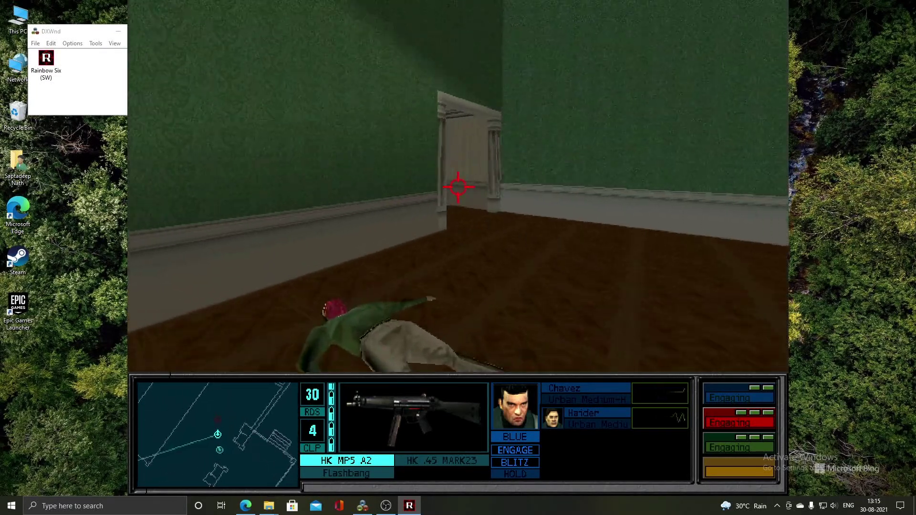
pyautogui.press('Up')
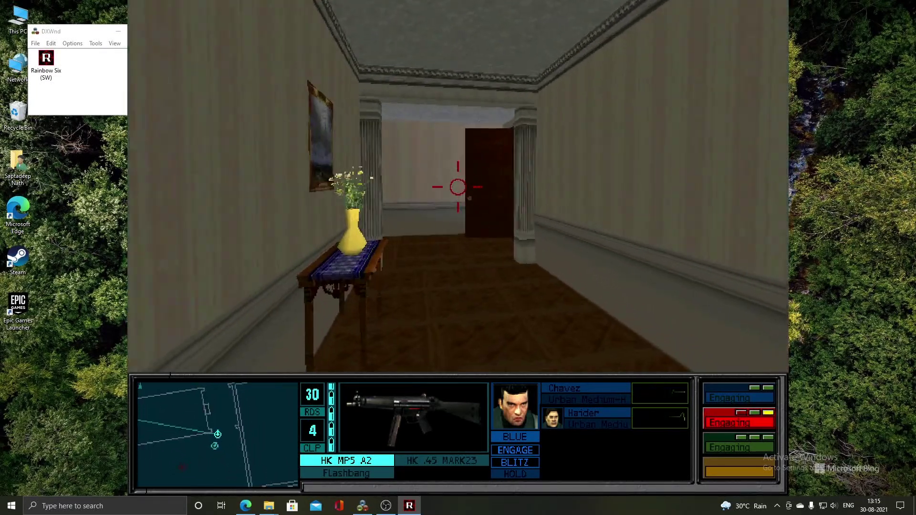
pyautogui.press('Up')
pyautogui.press('w')
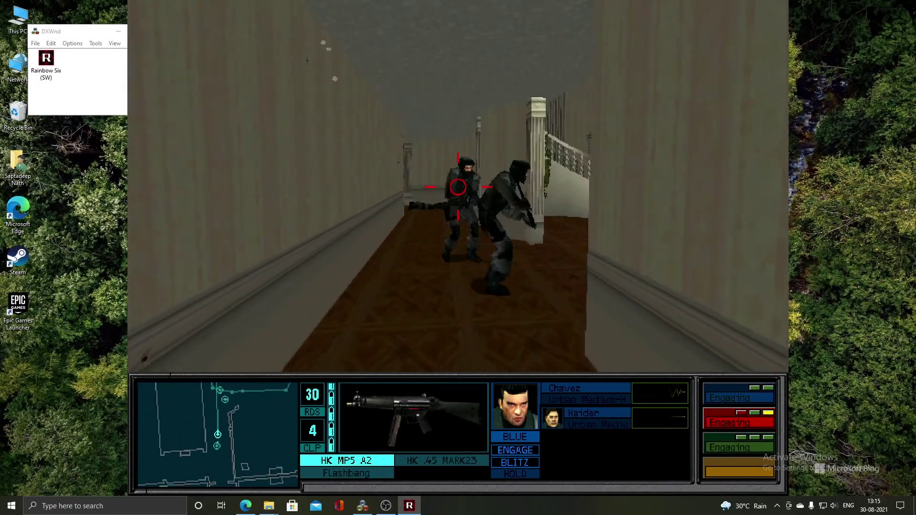
pyautogui.click(458, 186)
pyautogui.press('w')
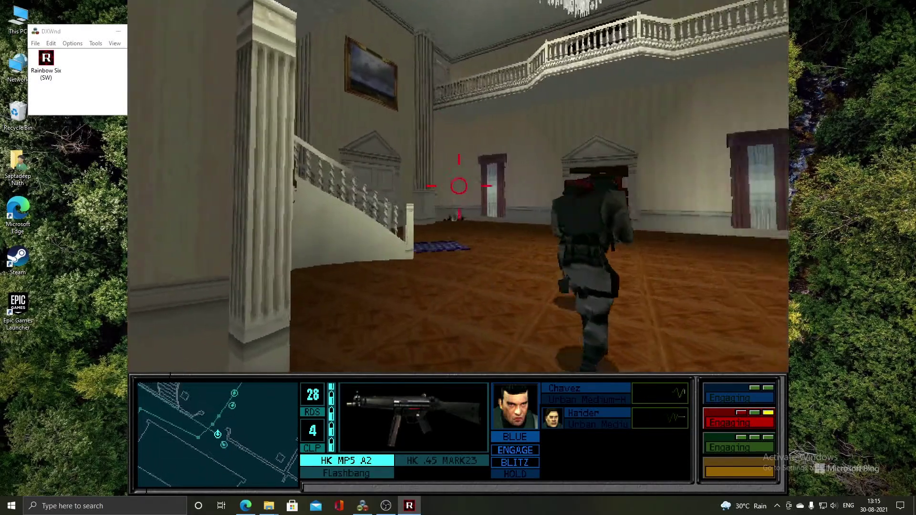
pyautogui.press('w')
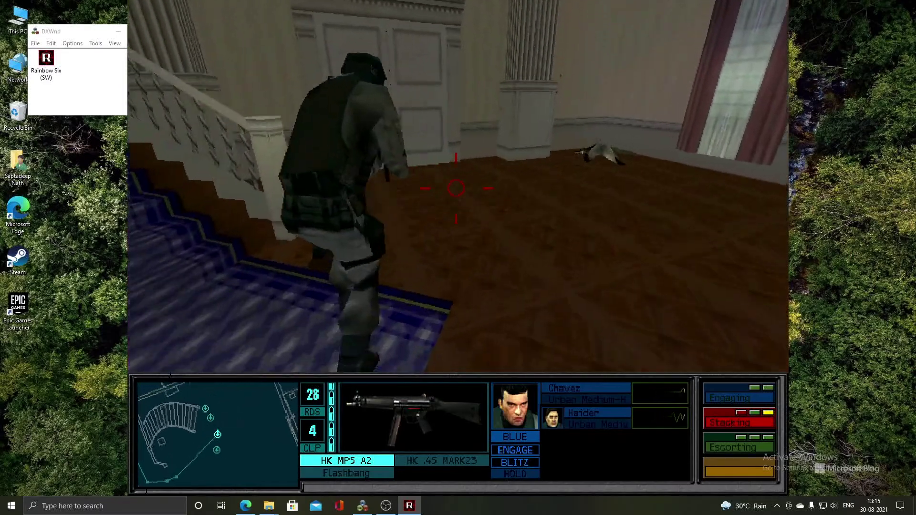
pyautogui.press('w')
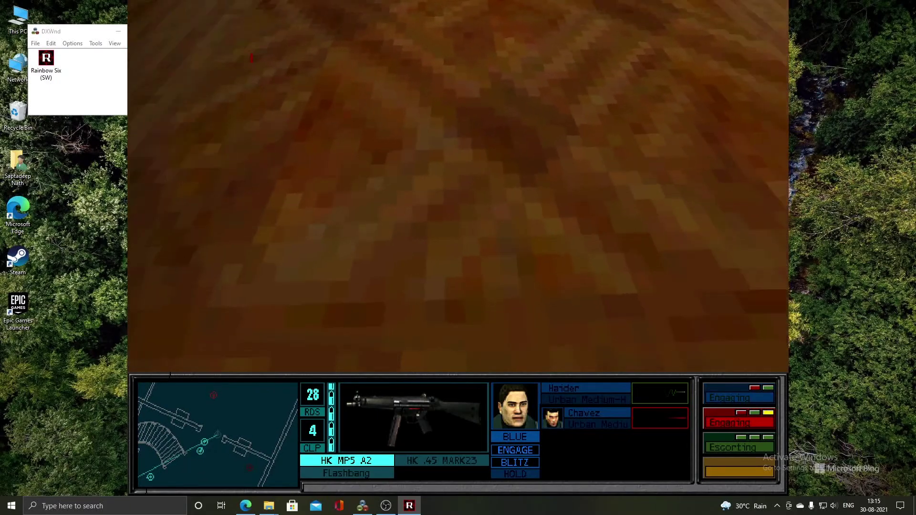
pyautogui.press('Escape')
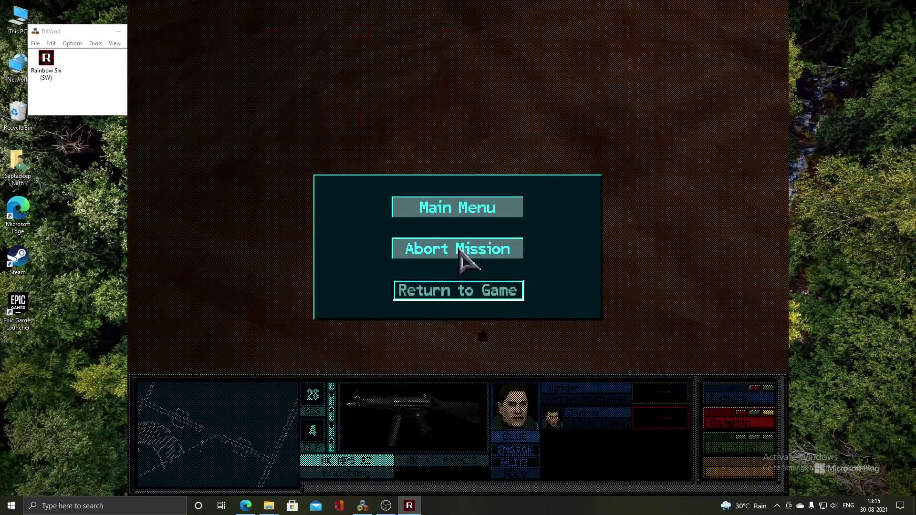
pyautogui.click(483, 206)
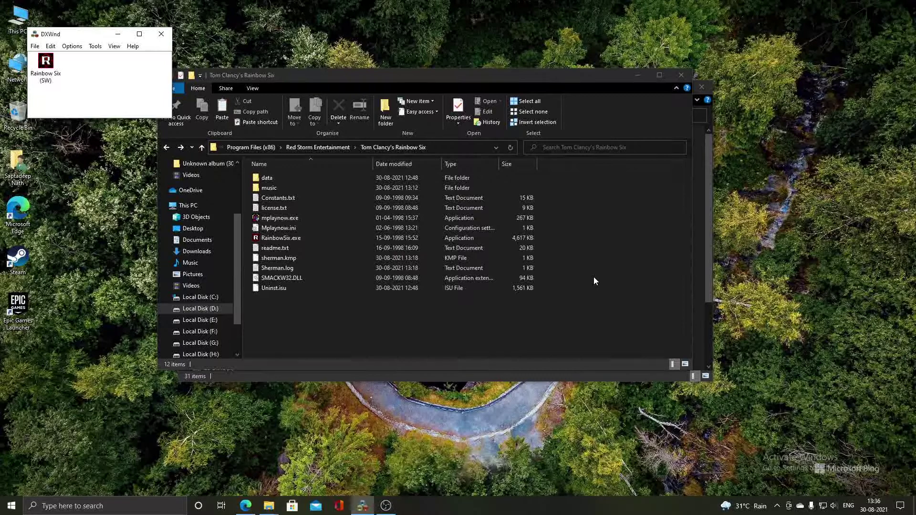
# - Import Rainbow Six (HW).dxw from Downloads using File > Import
pyautogui.click(36, 46)
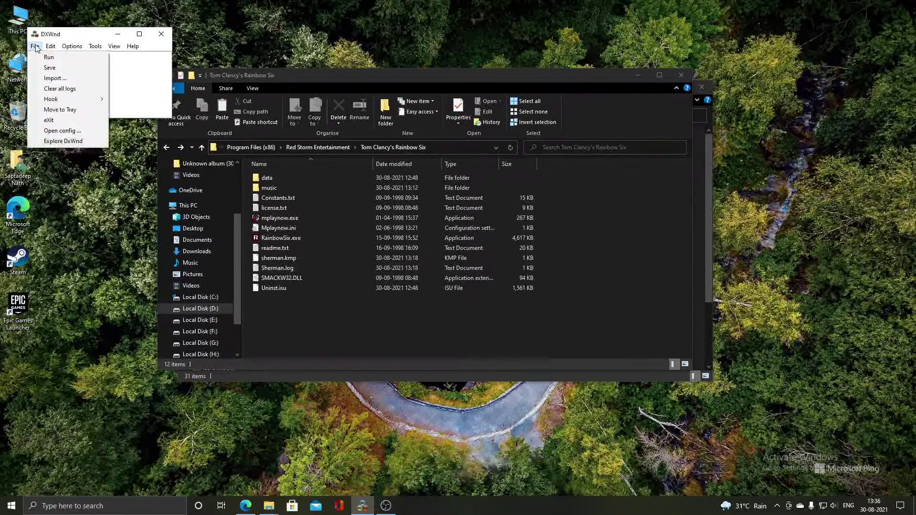
pyautogui.click(53, 79)
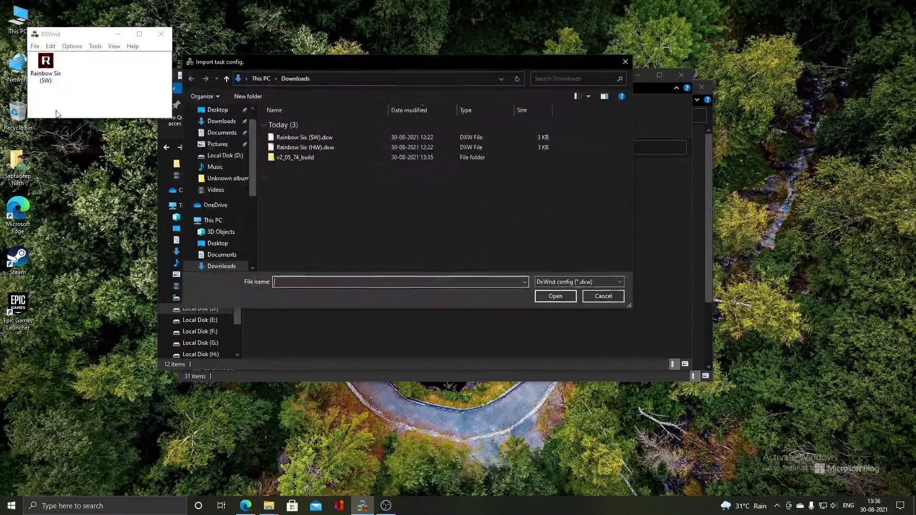
pyautogui.click(302, 151)
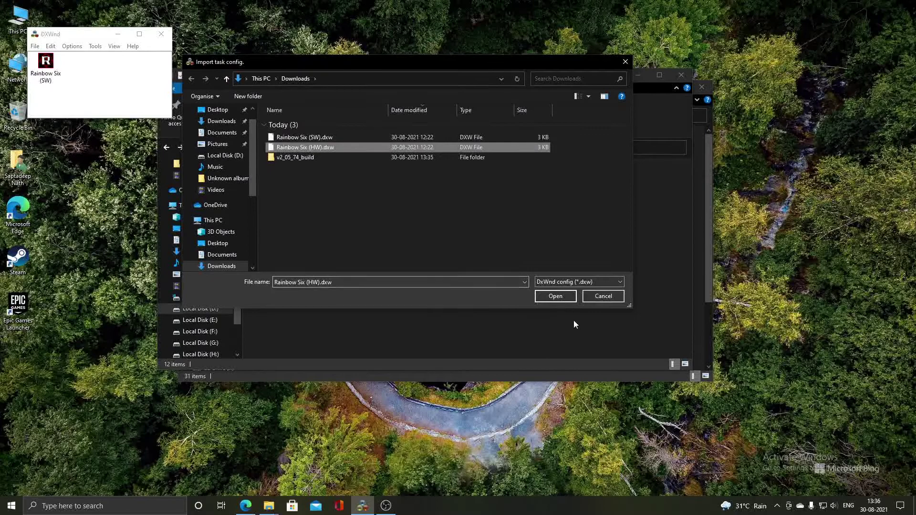
pyautogui.click(566, 297)
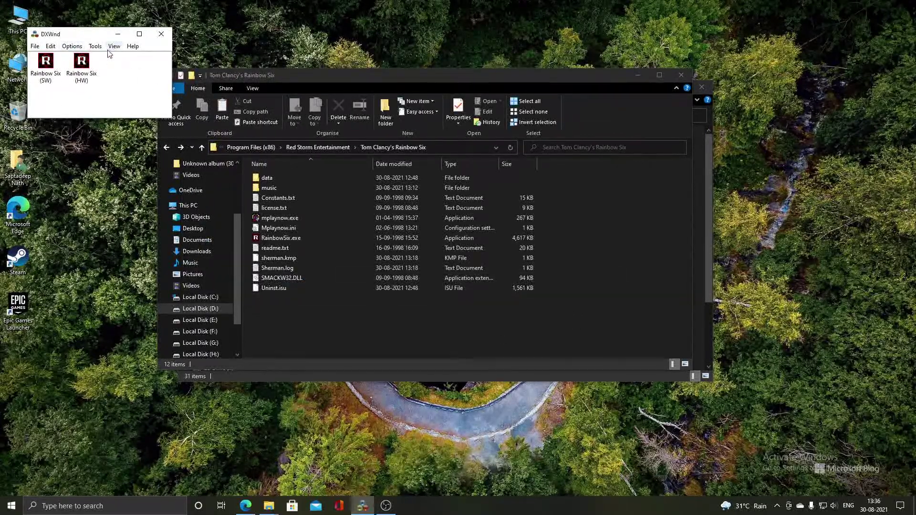
# - Open the Rainbow Six (HW) profile settings and view its Sound tab
pyautogui.click(86, 77)
pyautogui.rightClick(85, 78)
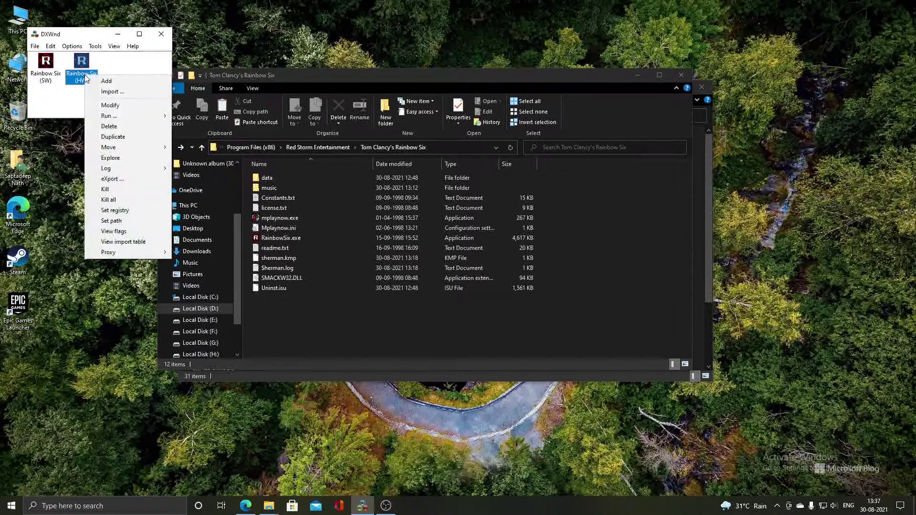
pyautogui.click(101, 109)
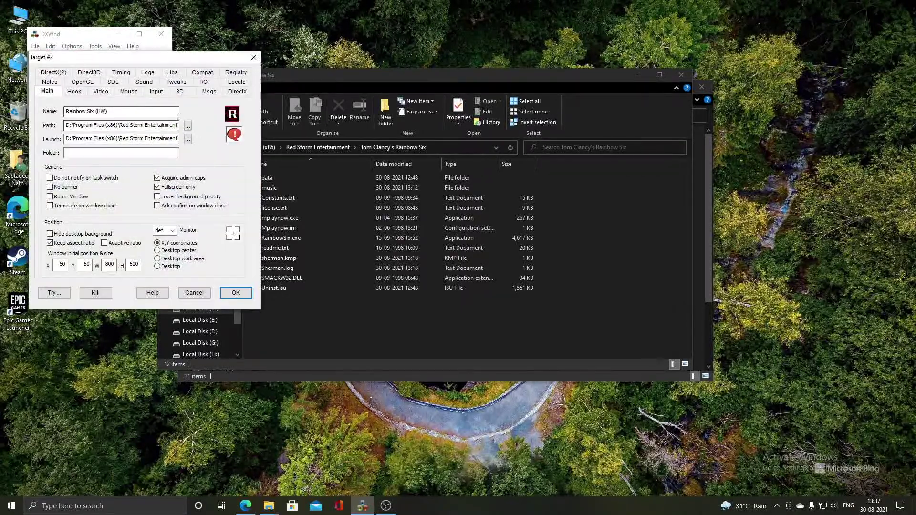
pyautogui.click(144, 83)
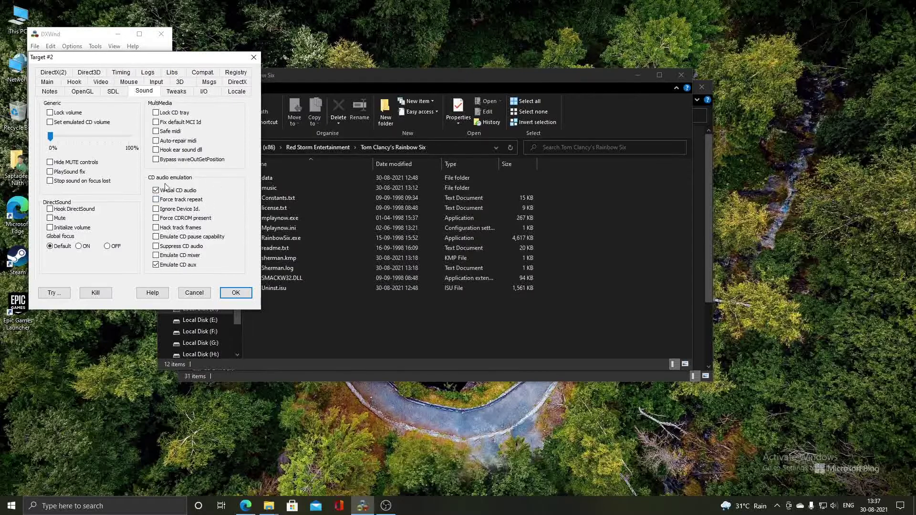
# - Move the game folder window aside and check the contents of the music folder
pyautogui.click(391, 312)
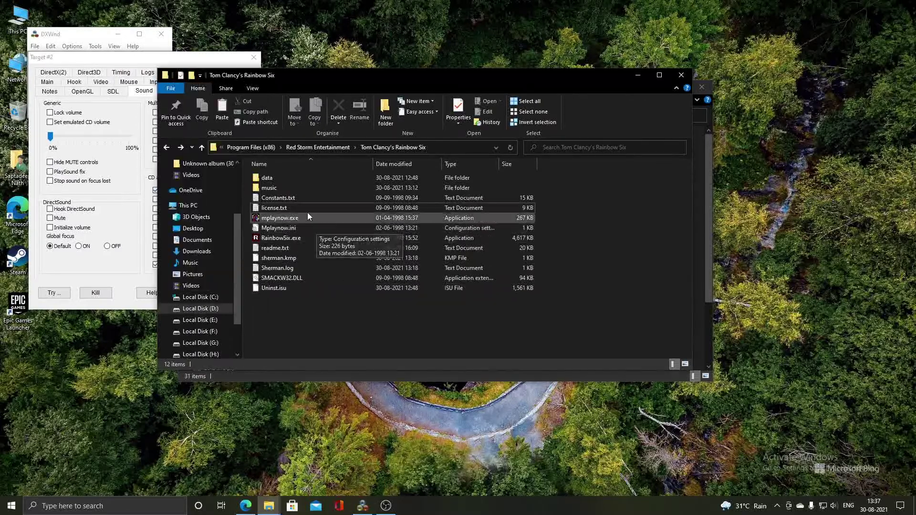
pyautogui.moveTo(425, 91); pyautogui.dragTo(522, 93)
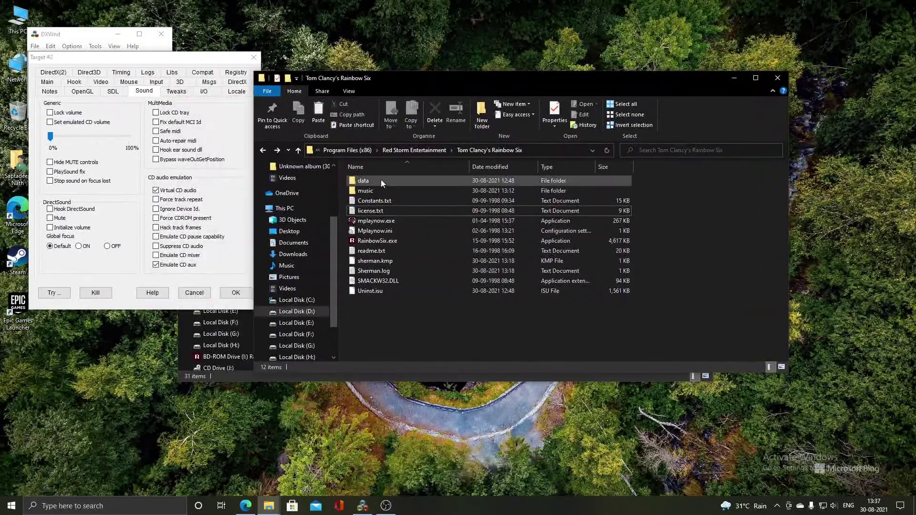
pyautogui.doubleClick(369, 190)
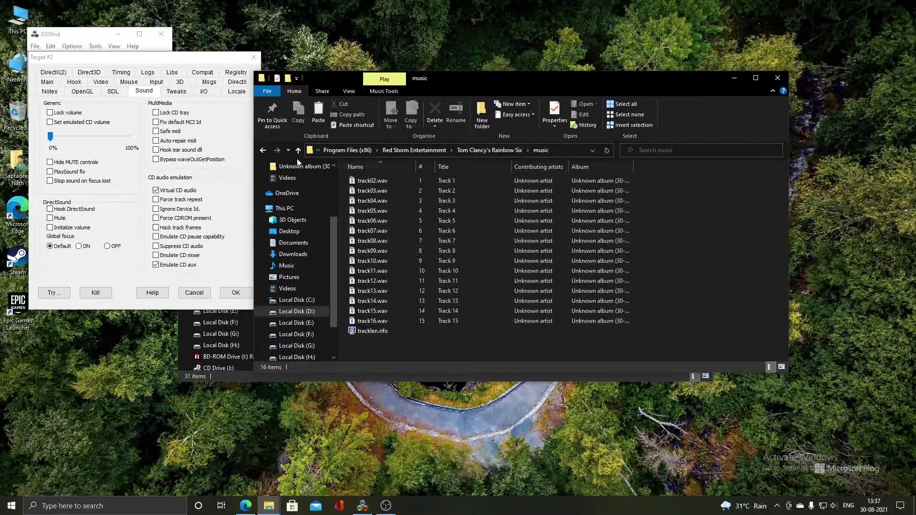
pyautogui.click(263, 150)
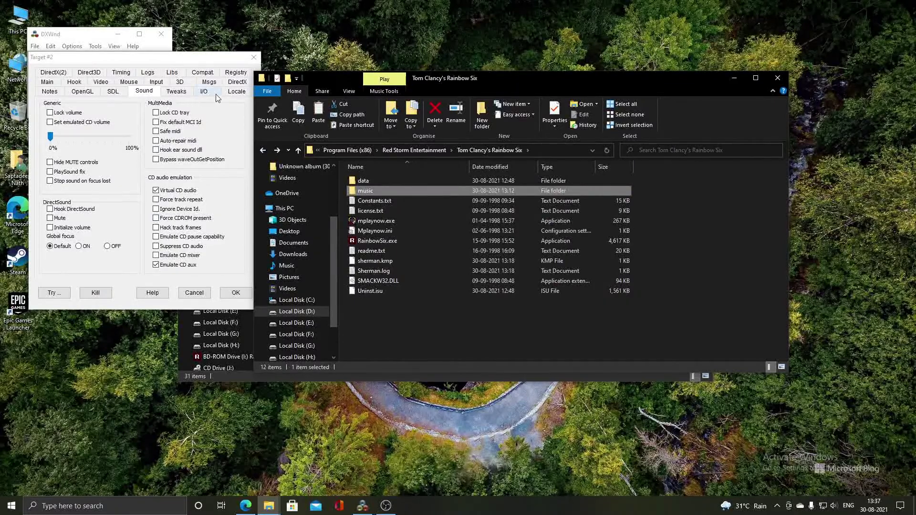
# - Review the DirectX tab, save the profile with OK, and bring up the WineD3D page in Edge
pyautogui.click(240, 86)
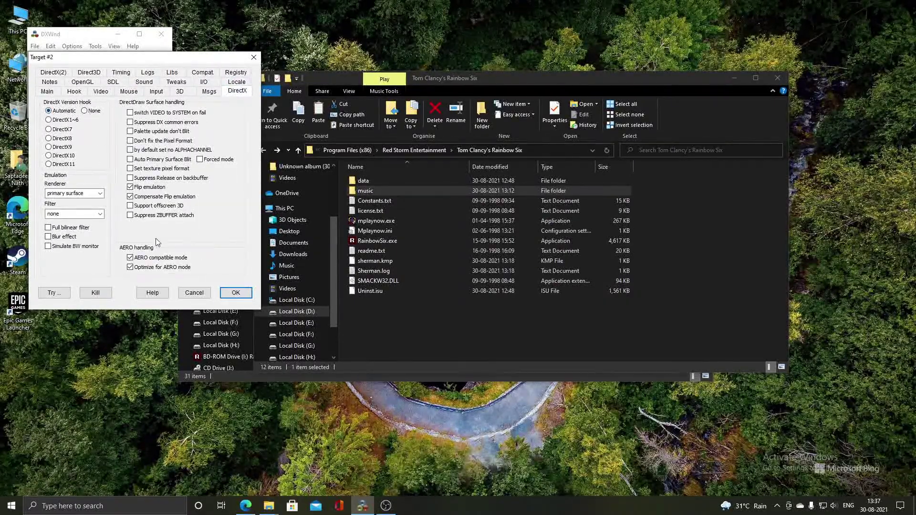
pyautogui.click(236, 293)
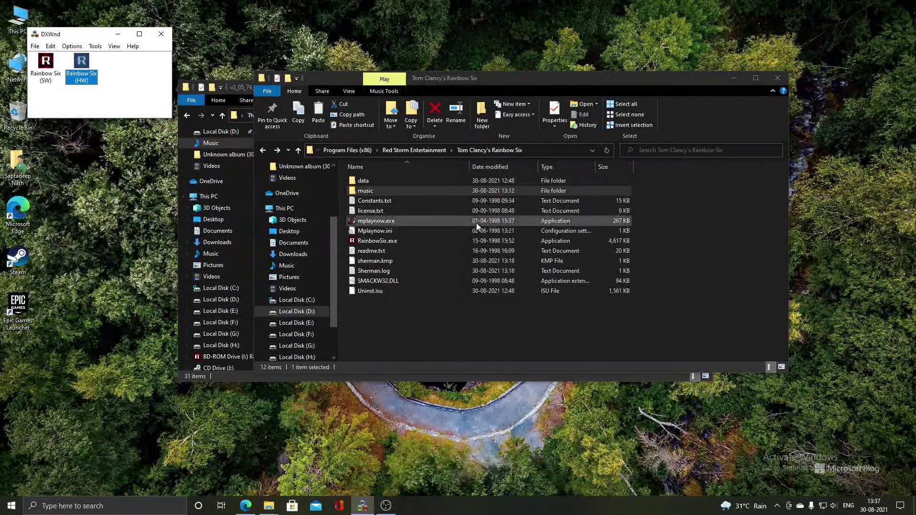
pyautogui.click(407, 335)
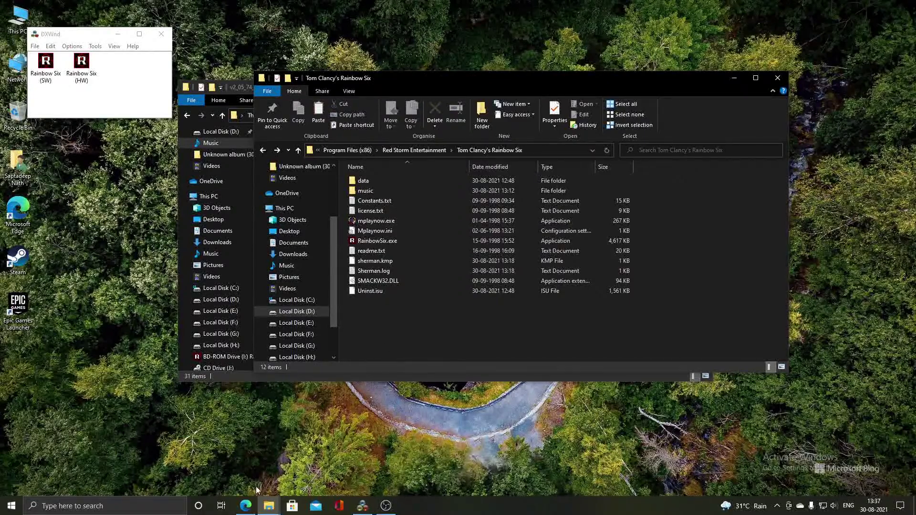
pyautogui.click(245, 506)
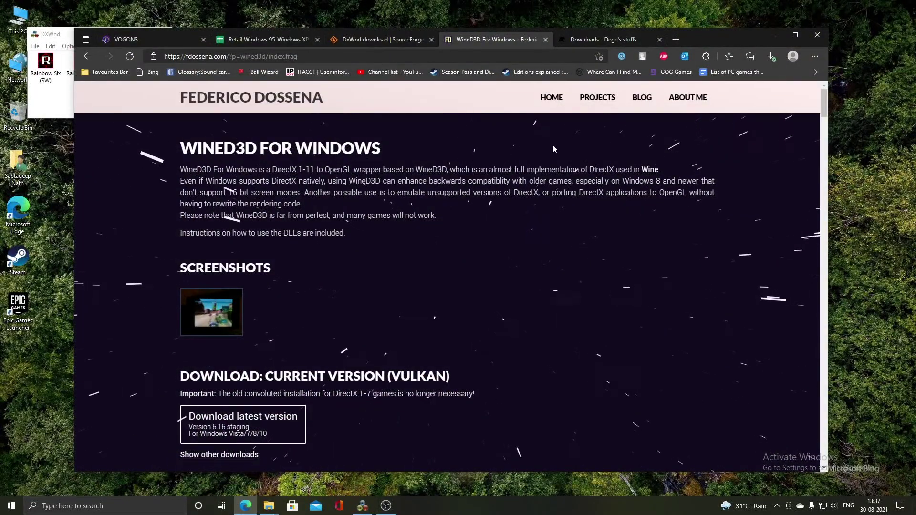
# - Compare the WineD3D For Windows and Dege's stuffs download pages
pyautogui.click(608, 39)
pyautogui.click(519, 44)
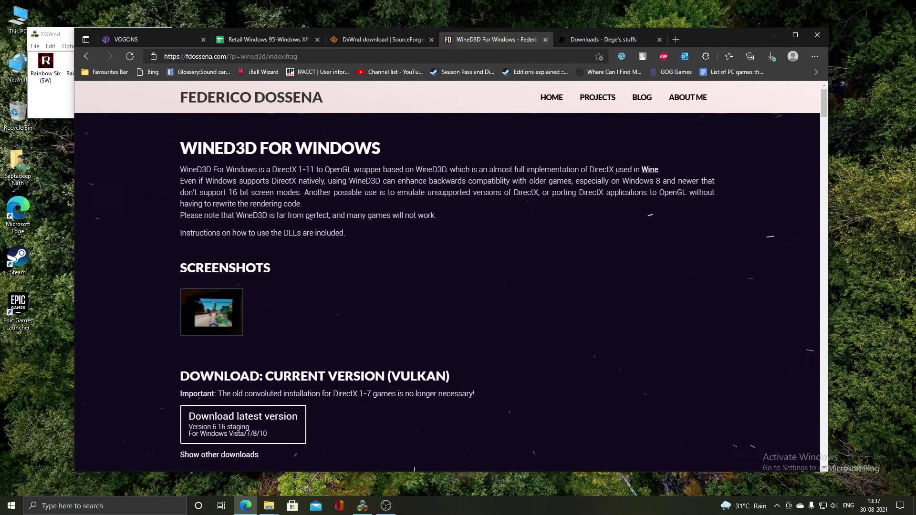
pyautogui.click(580, 42)
pyautogui.click(523, 42)
pyautogui.click(620, 41)
pyautogui.click(526, 41)
pyautogui.click(585, 38)
pyautogui.click(516, 40)
# - Highlight the WineD3D introduction text, check Dege's stuffs once more, then minimise Edge
pyautogui.moveTo(170, 146); pyautogui.dragTo(400, 225)
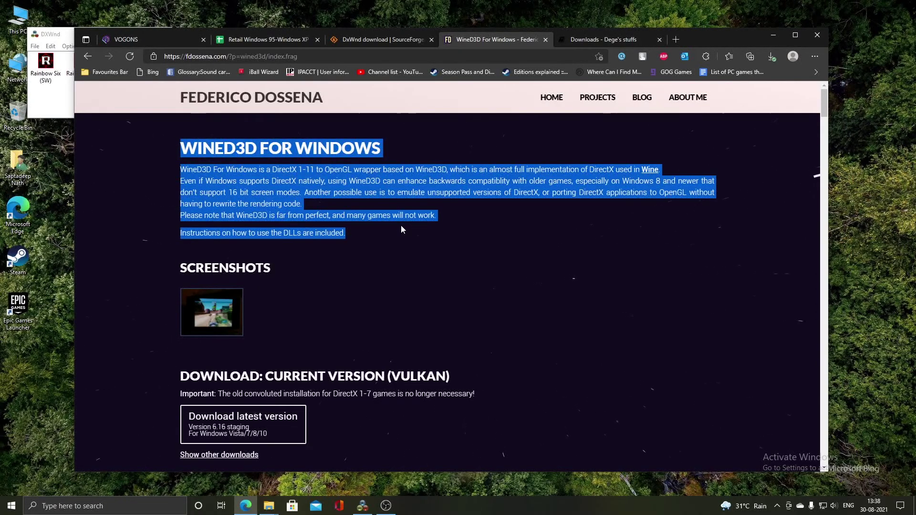
pyautogui.click(400, 222)
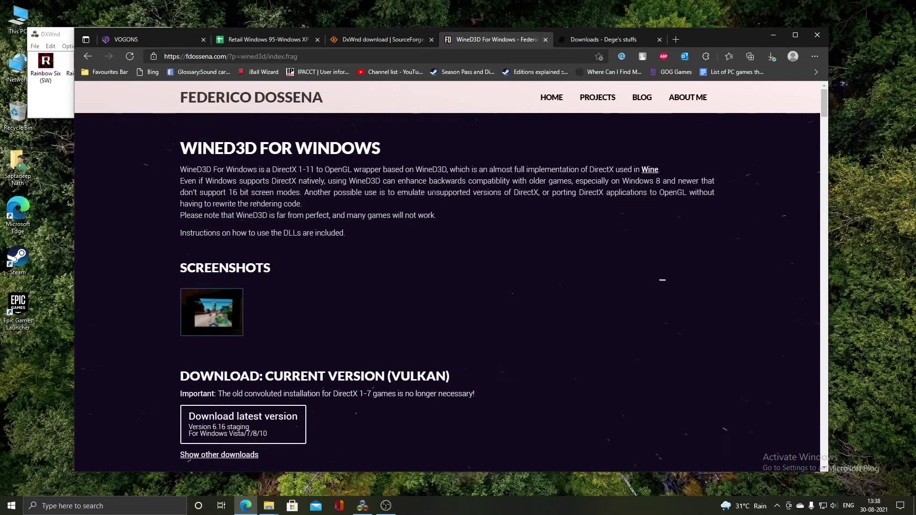
pyautogui.click(570, 39)
pyautogui.click(530, 39)
pyautogui.click(769, 34)
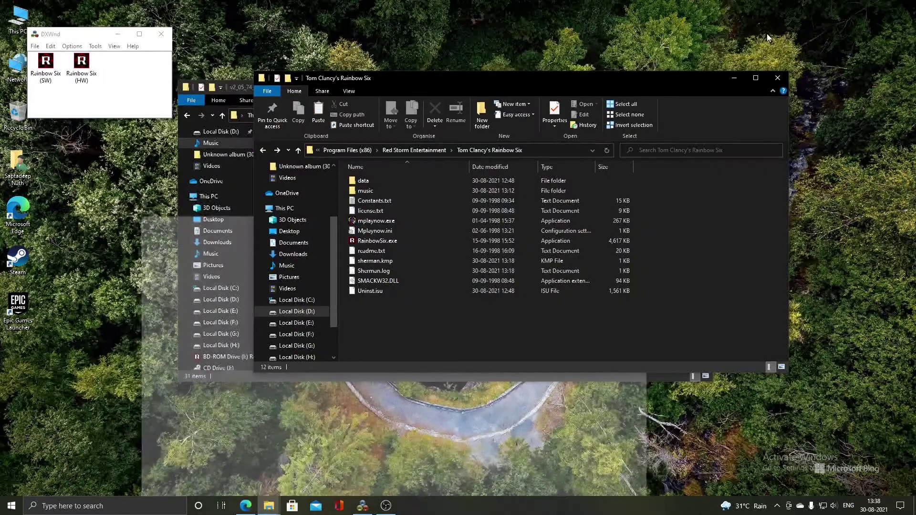
# - Open WineD3DForWindows_6.14-staging.zip from H:\Emulators\WineD3D in WinRAR
pyautogui.moveTo(444, 82); pyautogui.dragTo(562, 95)
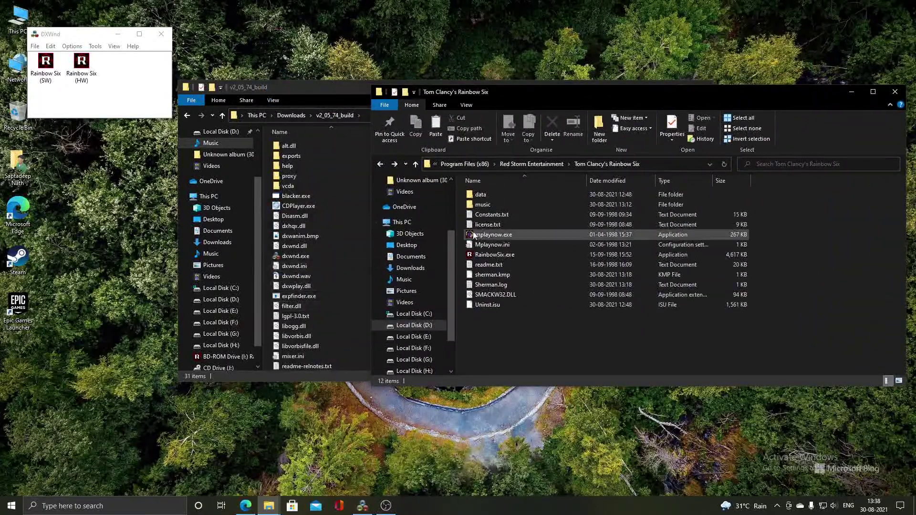
pyautogui.scroll(-1, 434, 340)
pyautogui.click(415, 348)
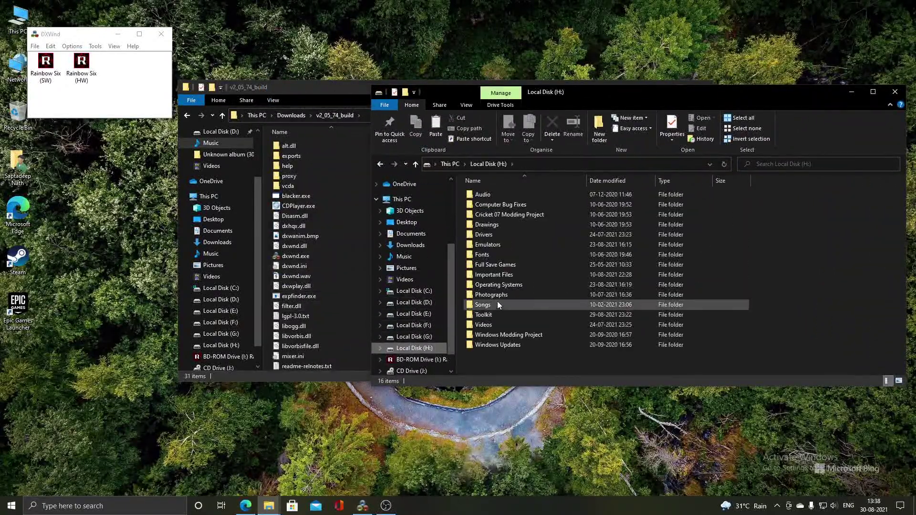
pyautogui.doubleClick(499, 245)
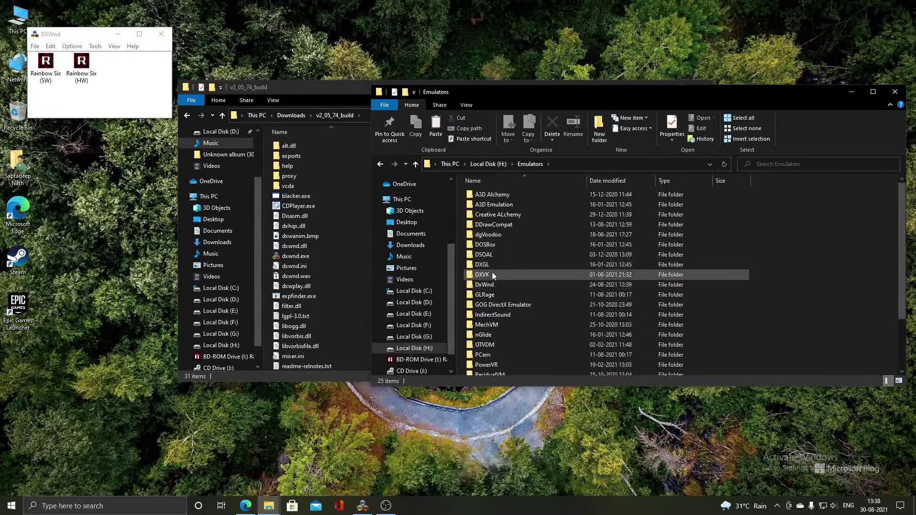
pyautogui.moveTo(497, 227)
pyautogui.mouseDown()
pyautogui.moveTo(490, 302)
pyautogui.moveTo(492, 230)
pyautogui.mouseUp()
pyautogui.scroll(-1, 490, 298)
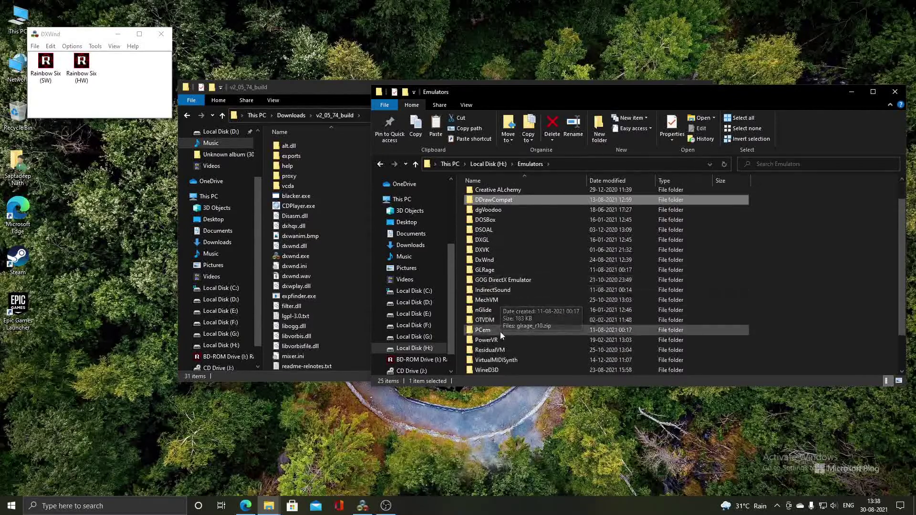
pyautogui.doubleClick(493, 370)
pyautogui.doubleClick(506, 197)
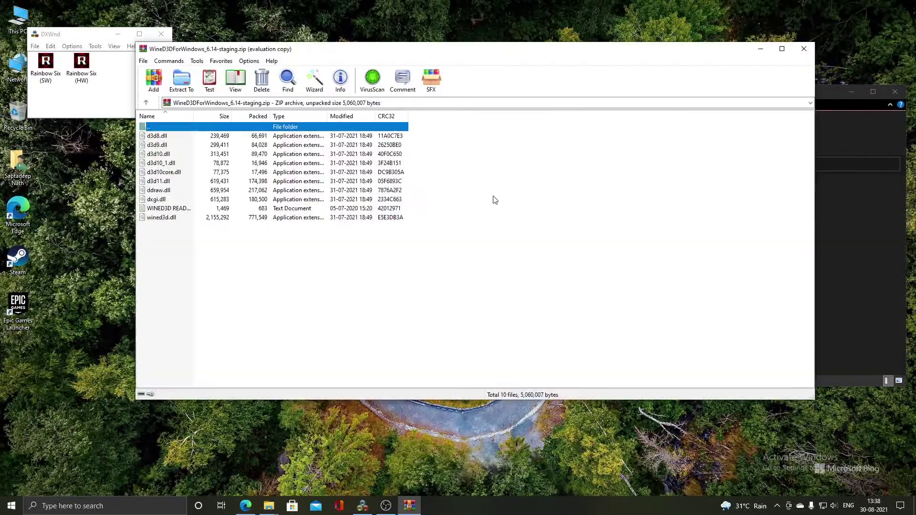
# - Drag ddraw.dll and wined3d.dll from the archive into the Tom Clancy's Rainbow Six folder
pyautogui.moveTo(303, 53); pyautogui.dragTo(468, 45)
pyautogui.click(322, 210)
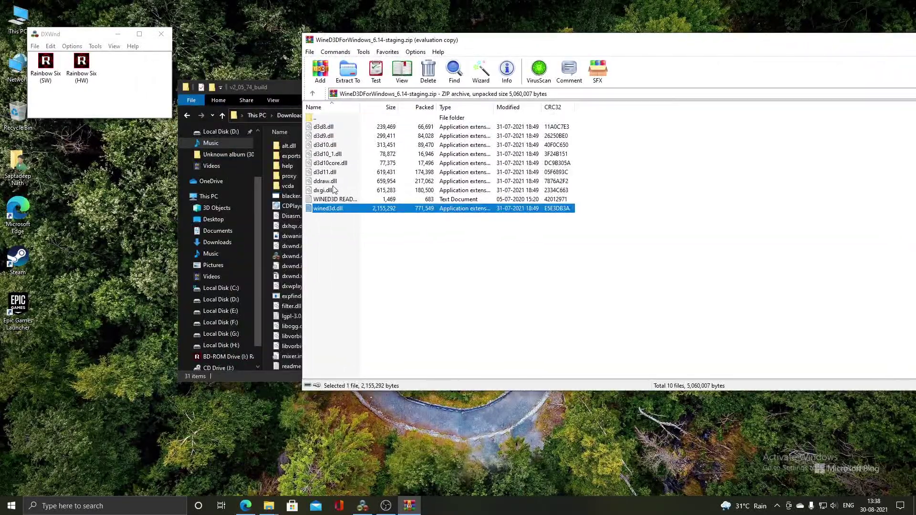
pyautogui.keyDown('ctrl'); pyautogui.click(337, 185); pyautogui.keyUp('ctrl')
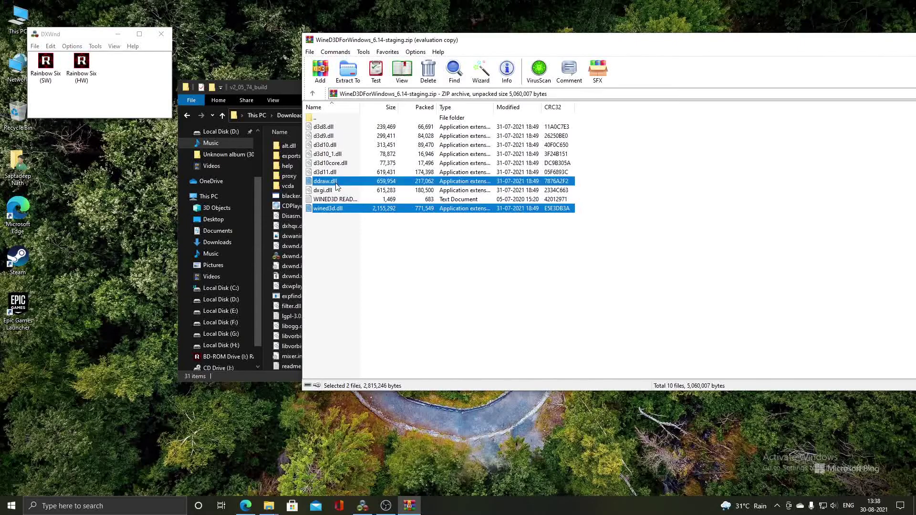
pyautogui.moveTo(527, 32); pyautogui.dragTo(315, 35)
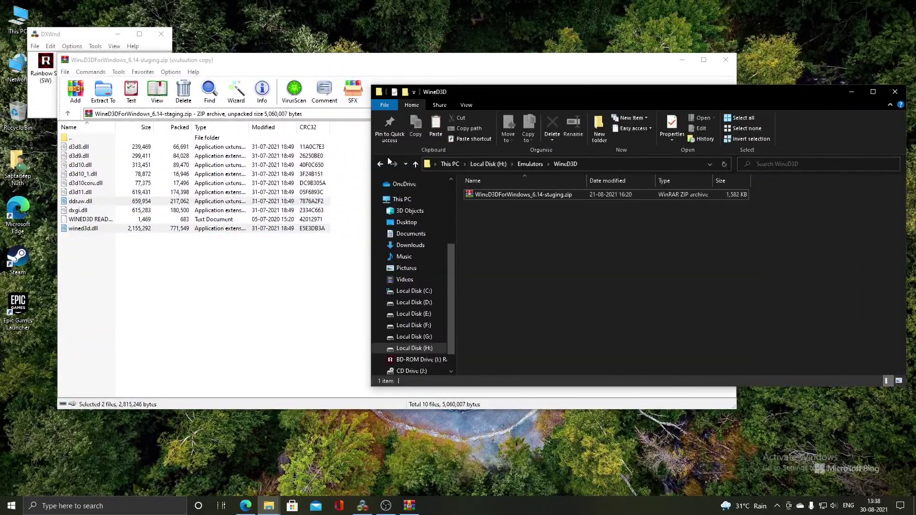
pyautogui.click(380, 164)
pyautogui.click(380, 164)
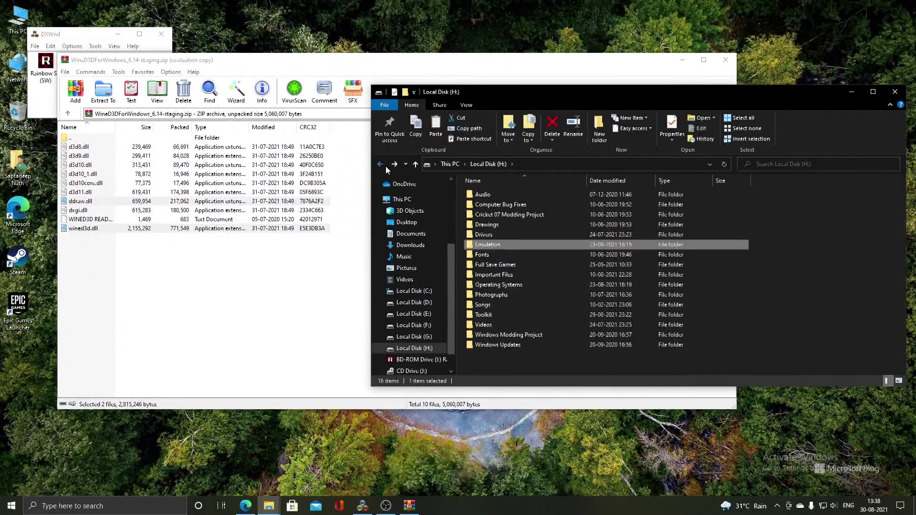
pyautogui.click(385, 166)
pyautogui.moveTo(107, 231); pyautogui.dragTo(533, 230)
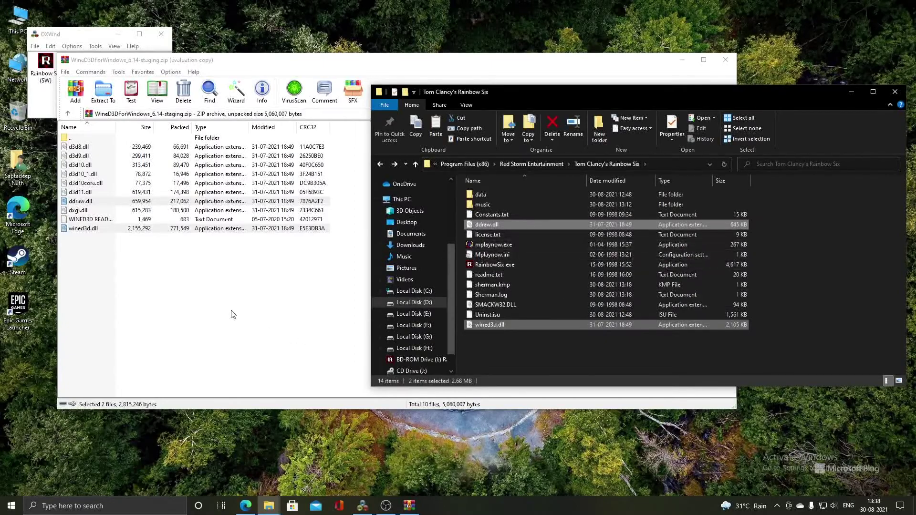
pyautogui.click(232, 314)
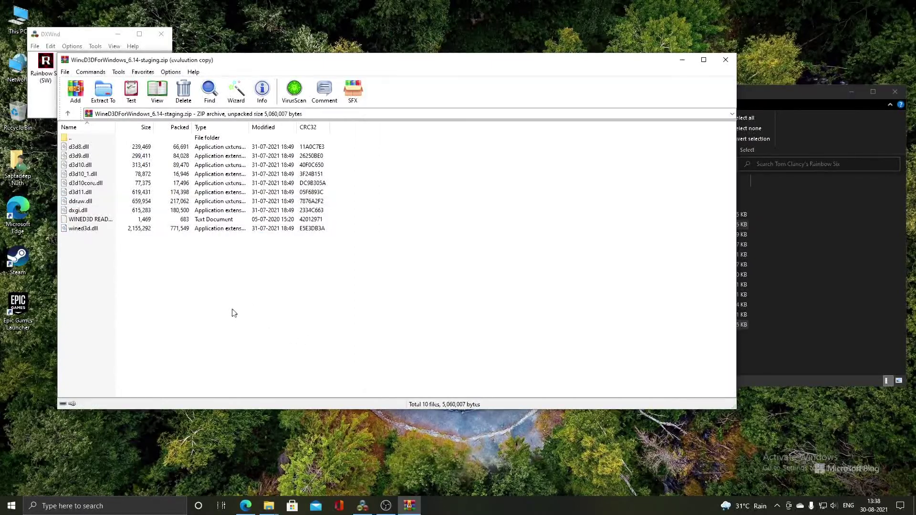
pyautogui.click(77, 37)
# - Centre the DxWnd window and launch the game from the Rainbow Six (HW) entry
pyautogui.moveTo(77, 37); pyautogui.dragTo(452, 133)
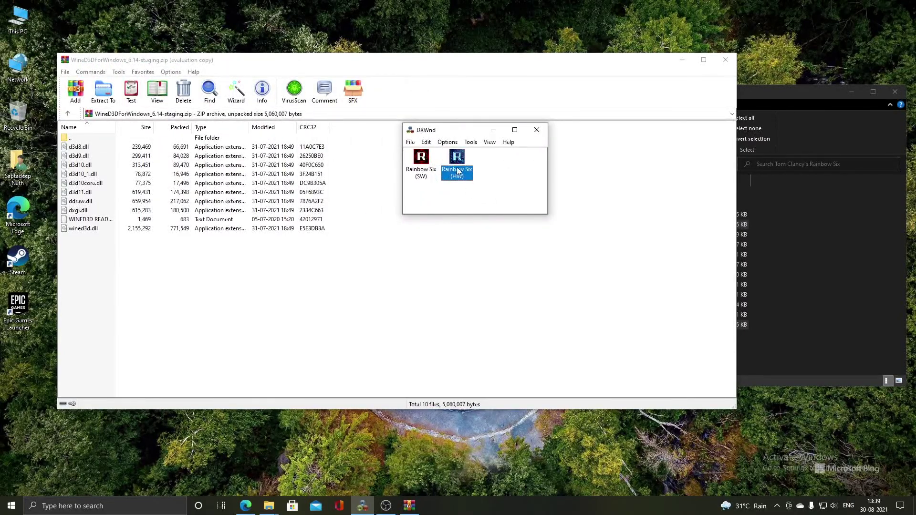
pyautogui.rightClick(457, 172)
pyautogui.click(462, 162)
pyautogui.doubleClick(461, 161)
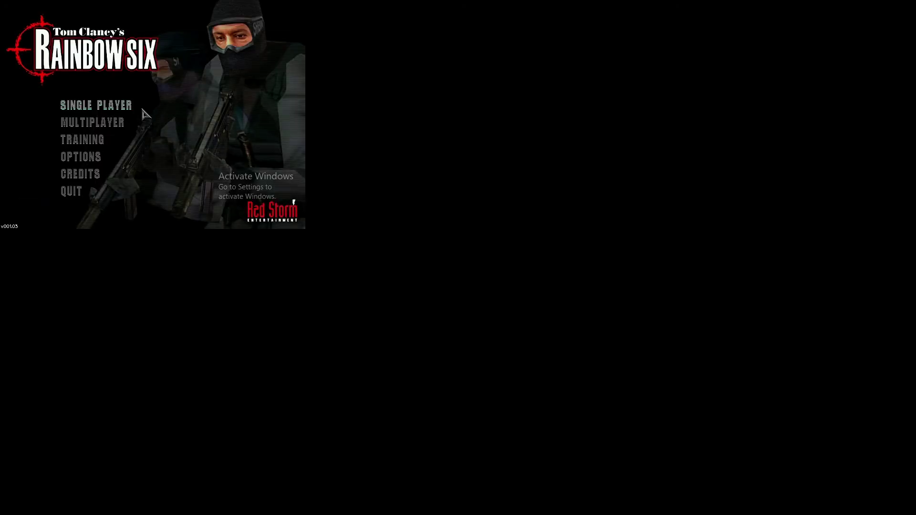
# - In OPTIONS toggle FORCE SOFTWARE on and back off, exit, and enter SINGLE PLAYER
pyautogui.click(89, 156)
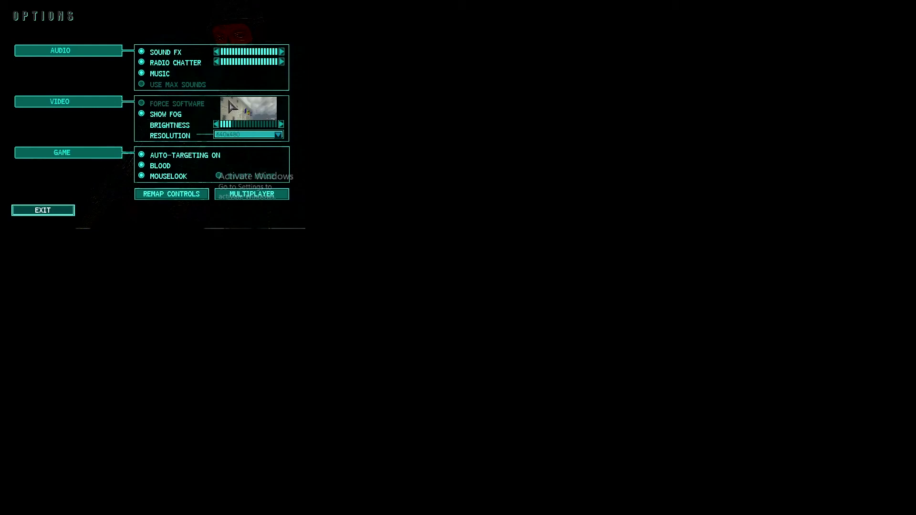
pyautogui.click(142, 105)
pyautogui.click(142, 103)
pyautogui.click(61, 209)
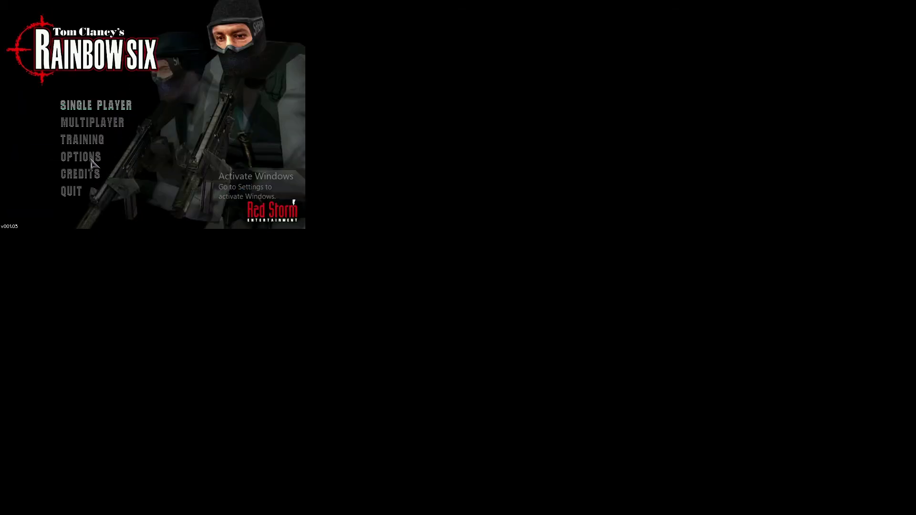
pyautogui.click(110, 105)
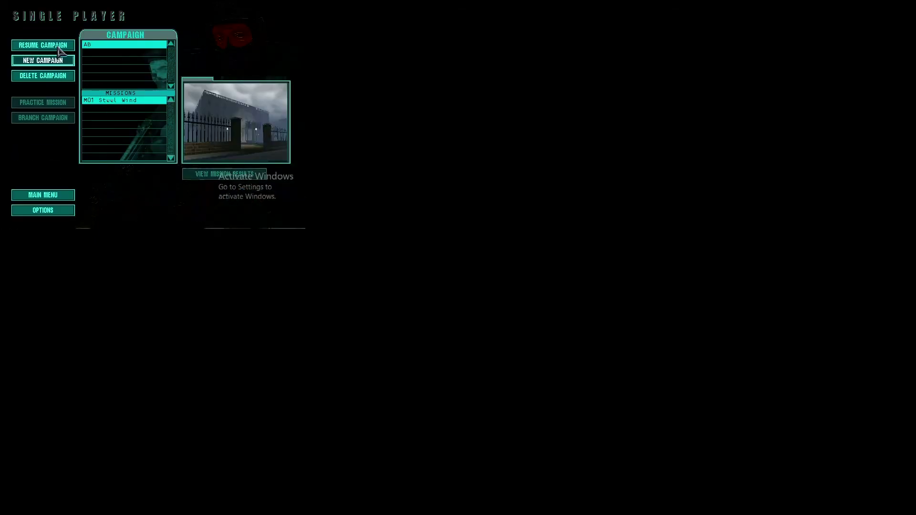